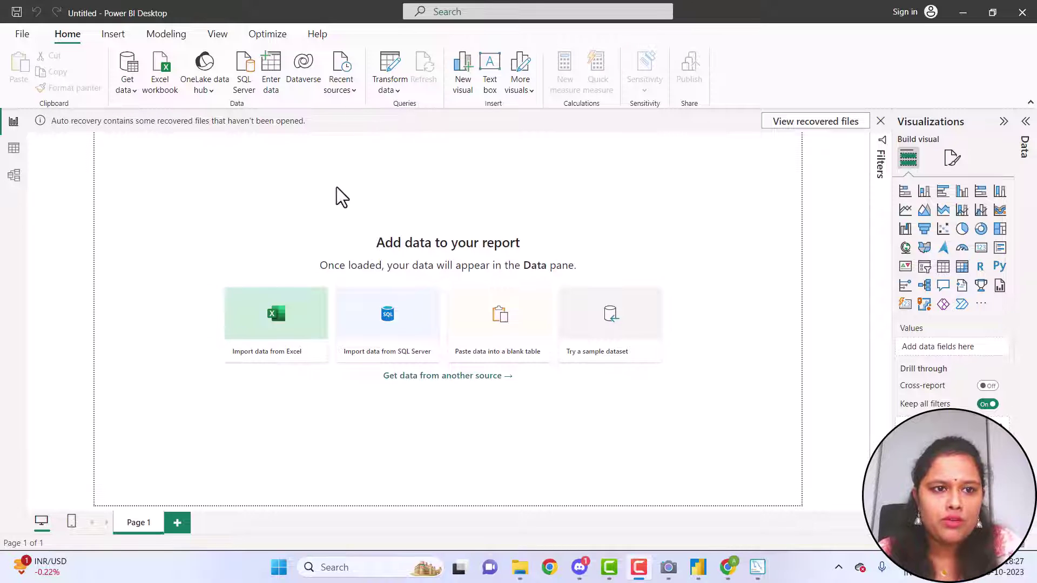
Choose the MySQL database connector from Get data's full connector catalogue and connect
{"action": "left_click", "coordinate": [134, 95]}
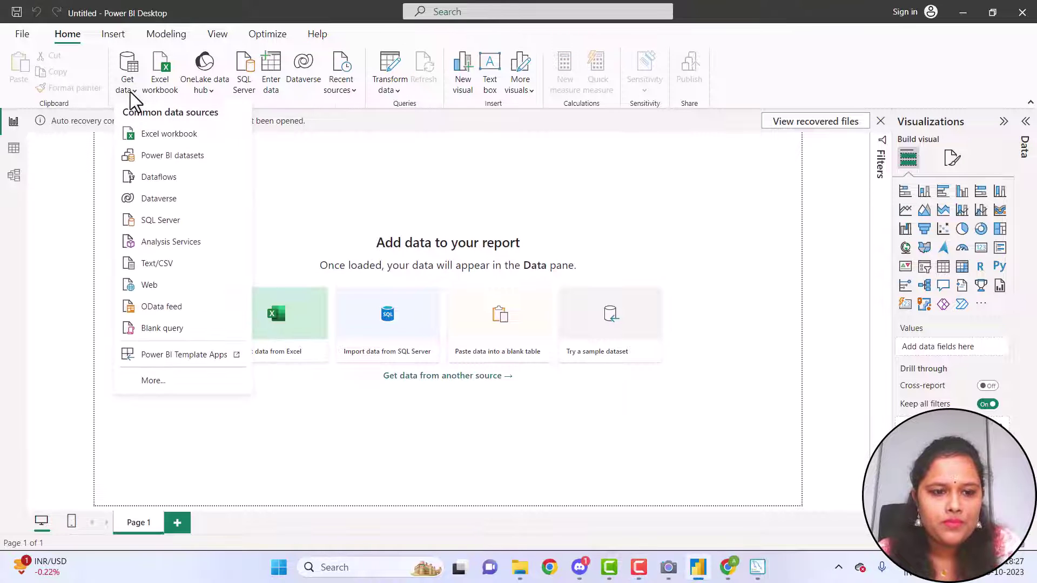
{"action": "left_click", "coordinate": [151, 382]}
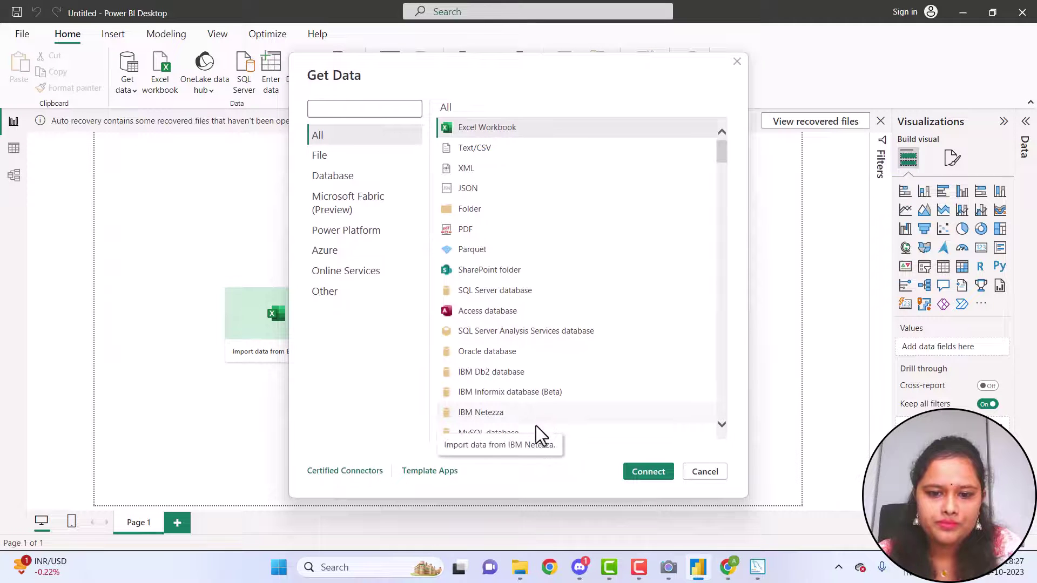
{"action": "left_click", "coordinate": [528, 436]}
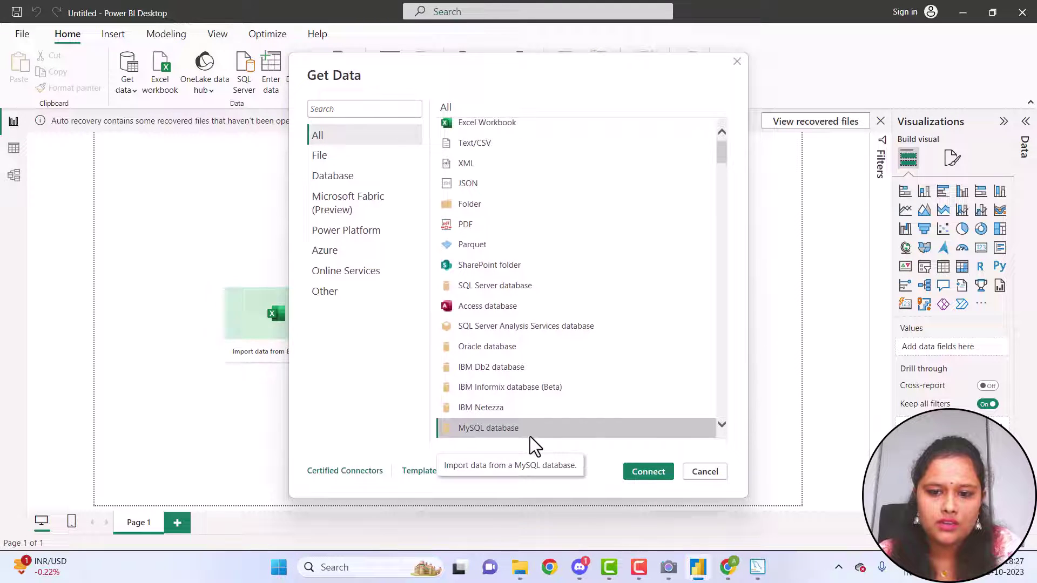
{"action": "left_click", "coordinate": [641, 470]}
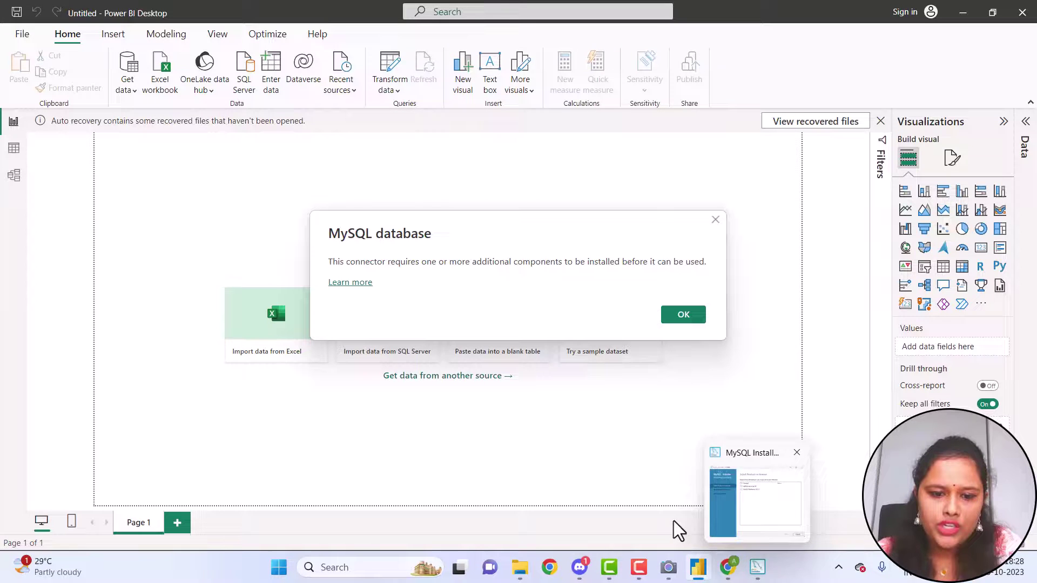
Bring MySQL Installer forward and cancel its pending product removal
{"action": "left_click", "coordinate": [388, 567]}
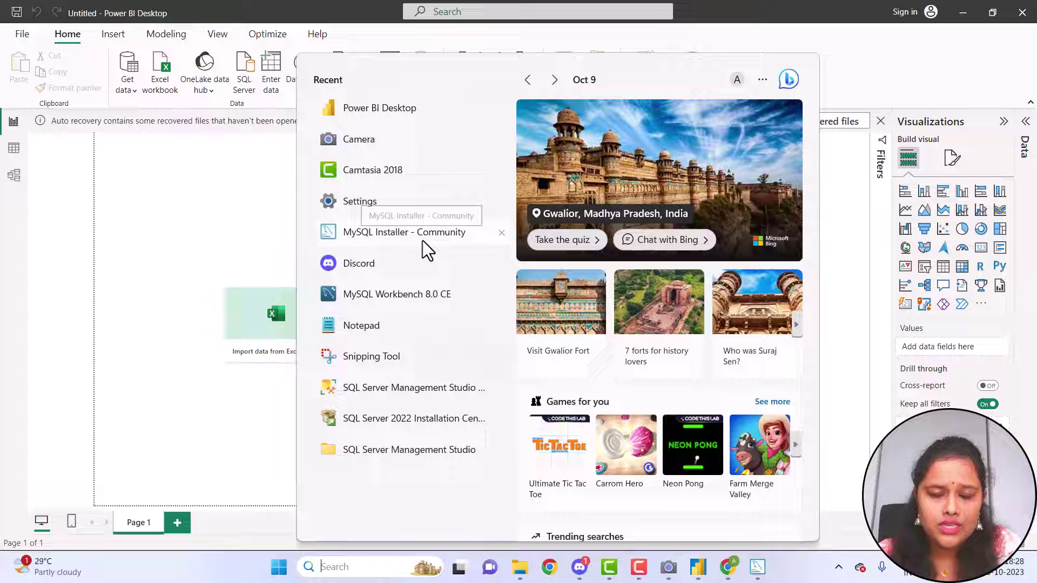
{"action": "left_click", "coordinate": [757, 569]}
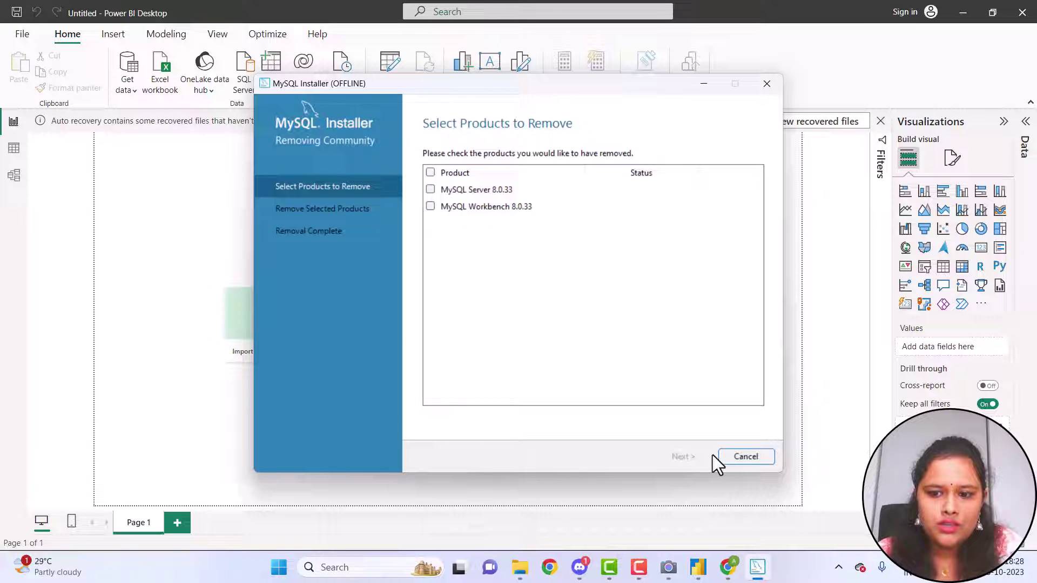
{"action": "left_click", "coordinate": [727, 458]}
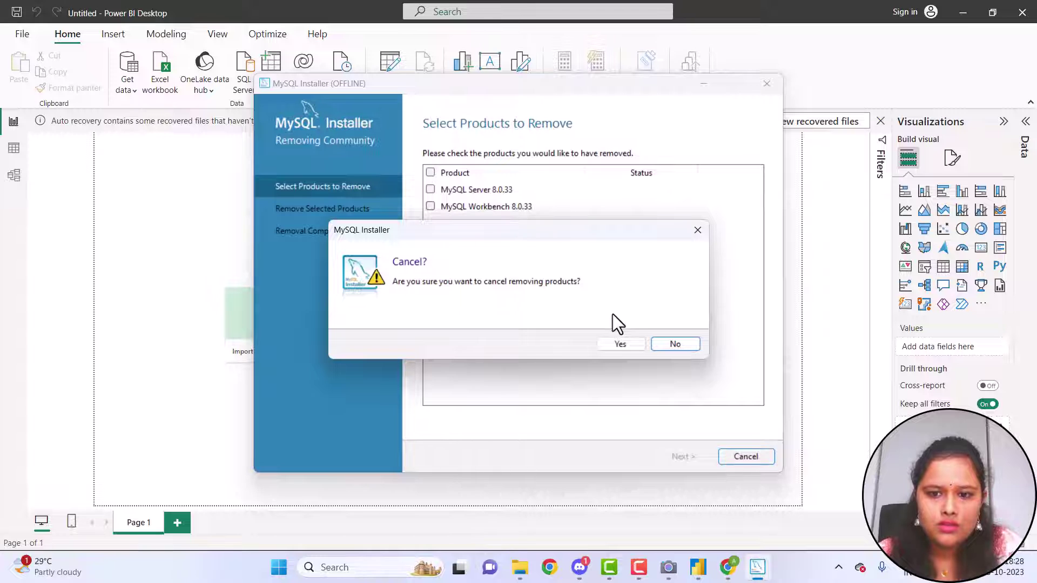
{"action": "left_click", "coordinate": [613, 340]}
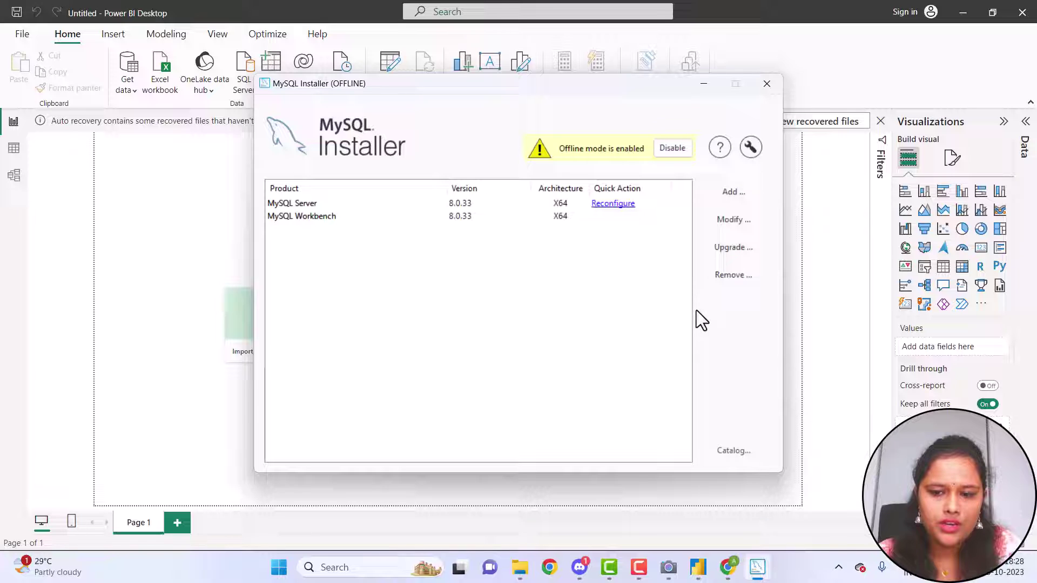
Uninstall MySQL Server 8.0.33 along with its data directory
{"action": "left_click", "coordinate": [747, 273]}
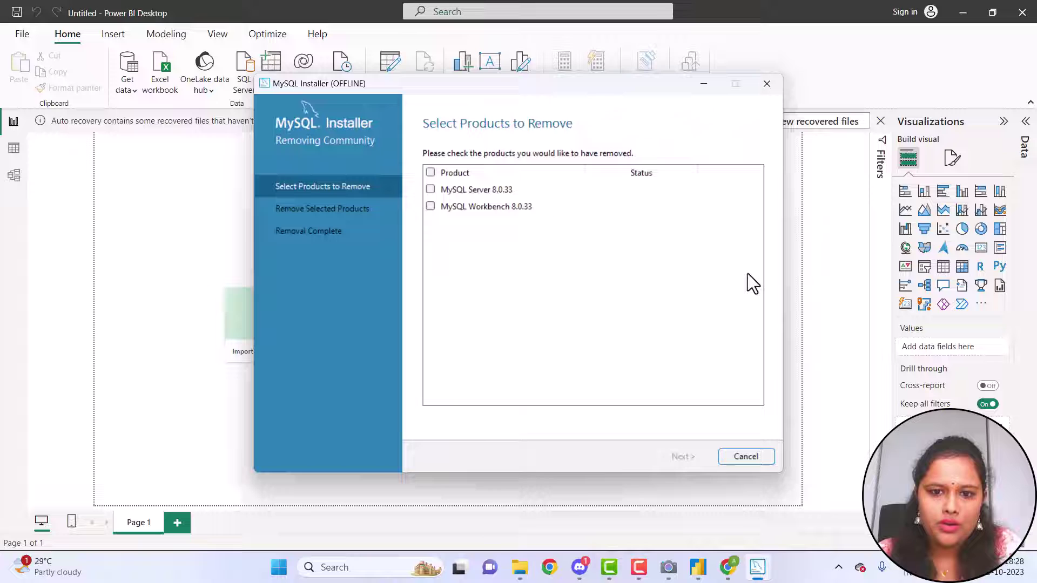
{"action": "left_click", "coordinate": [431, 190]}
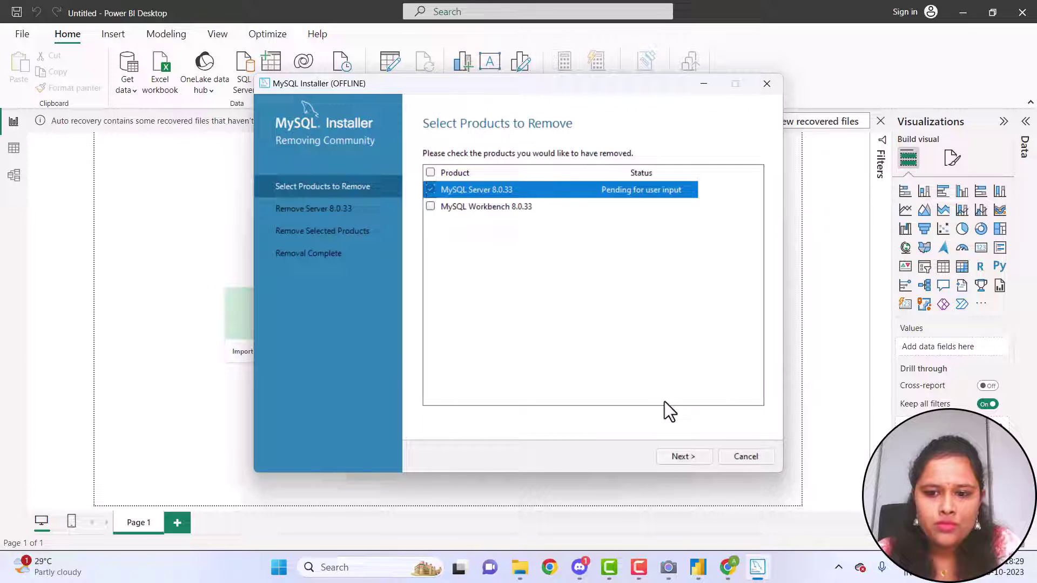
{"action": "left_click", "coordinate": [702, 461]}
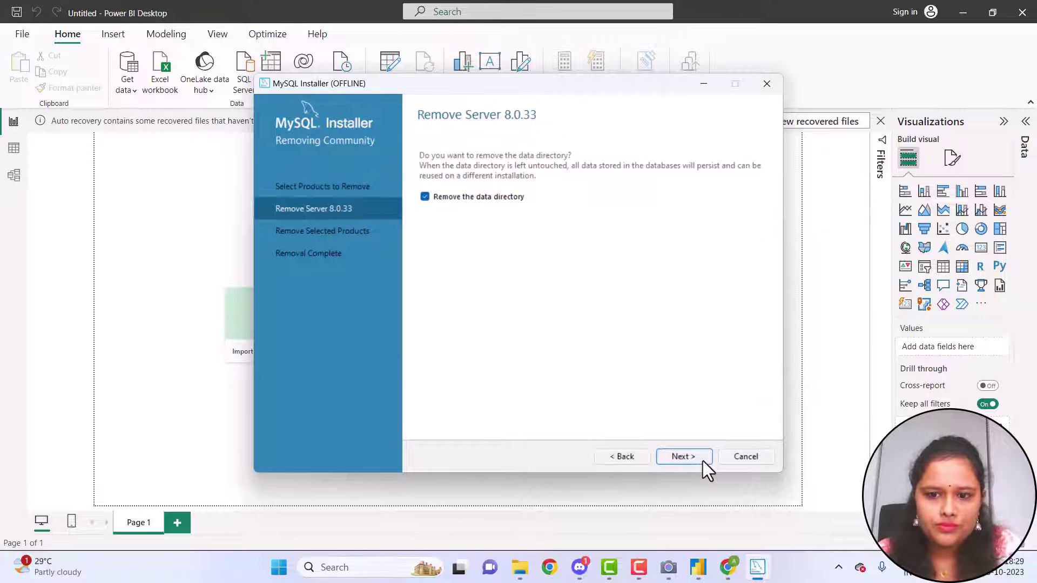
{"action": "left_click", "coordinate": [702, 461]}
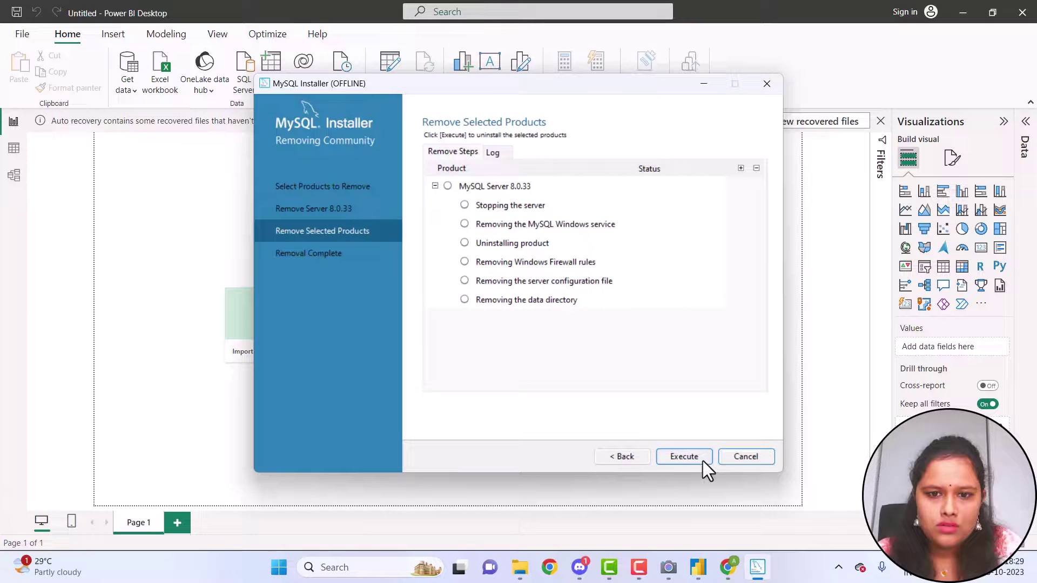
{"action": "left_click", "coordinate": [703, 461]}
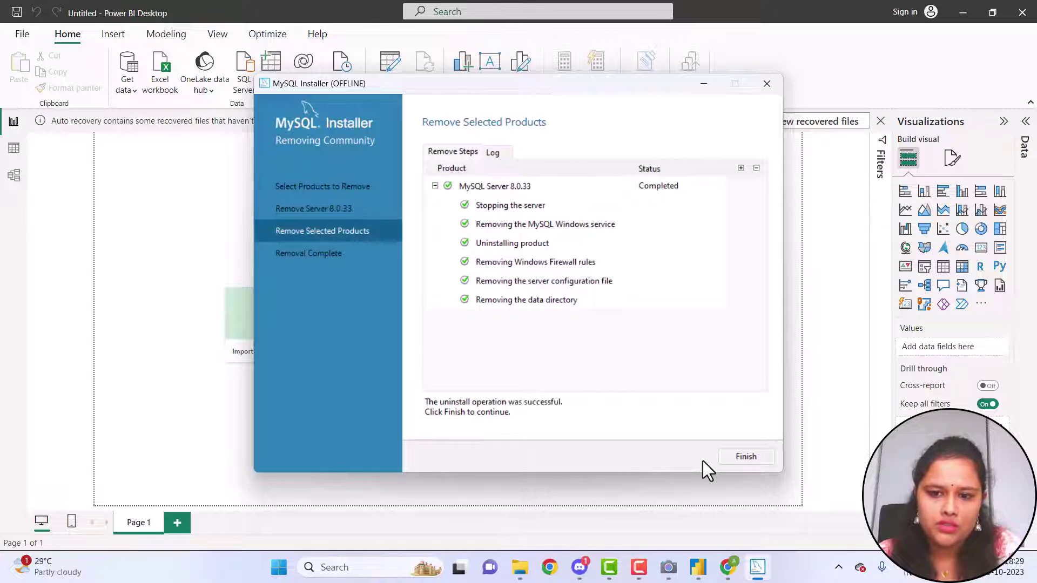
Finish the removal and expand MySQL Servers > MySQL Server > MySQL Server 8.0 under Add
{"action": "left_click", "coordinate": [743, 456]}
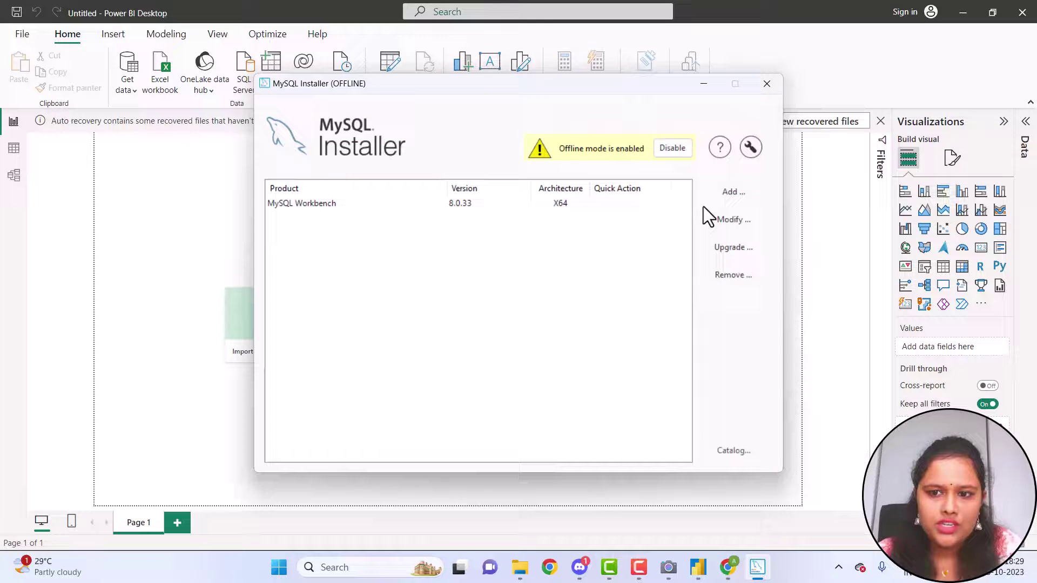
{"action": "left_click", "coordinate": [721, 196]}
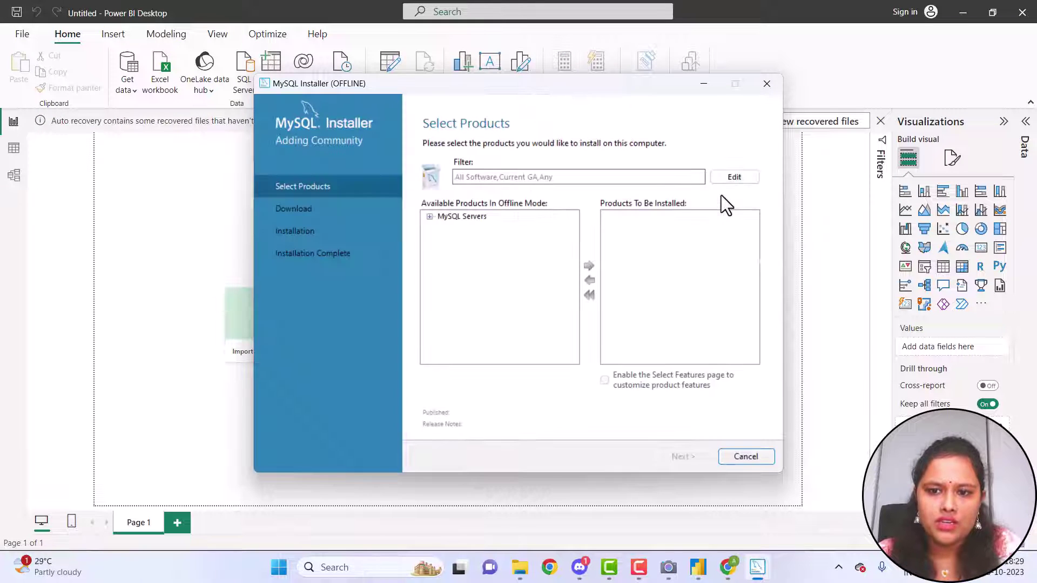
{"action": "left_click", "coordinate": [430, 217]}
{"action": "left_click", "coordinate": [443, 228]}
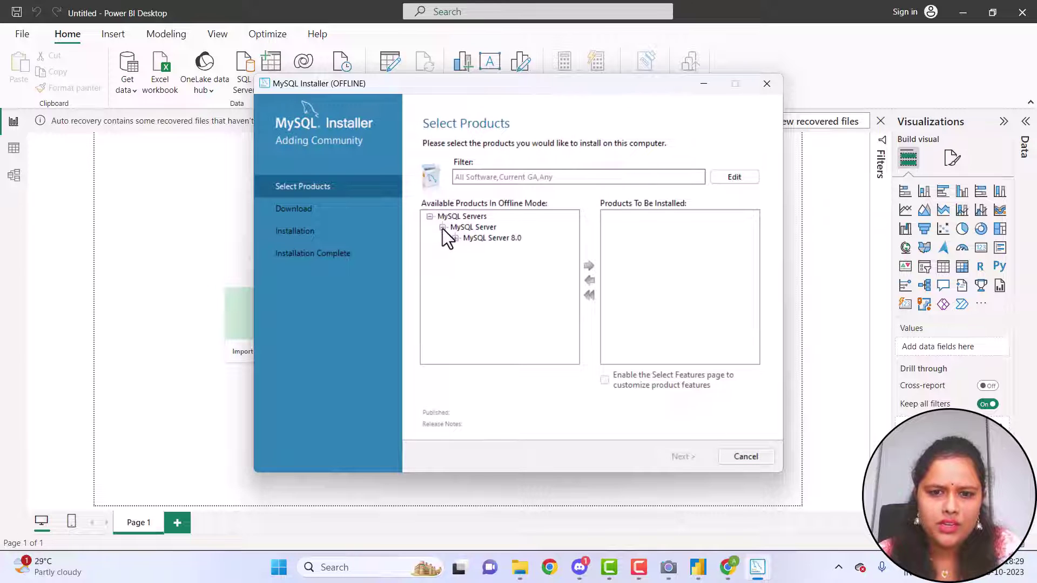
{"action": "left_click", "coordinate": [455, 239]}
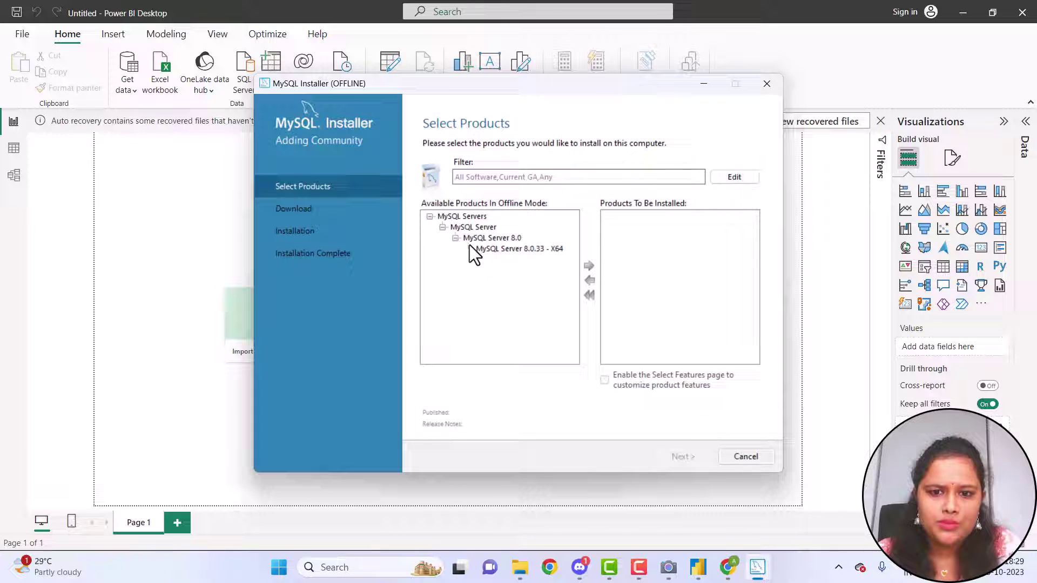
Add MySQL Server 8.0.33 - X64 to the install list and install it
{"action": "left_click", "coordinate": [476, 249]}
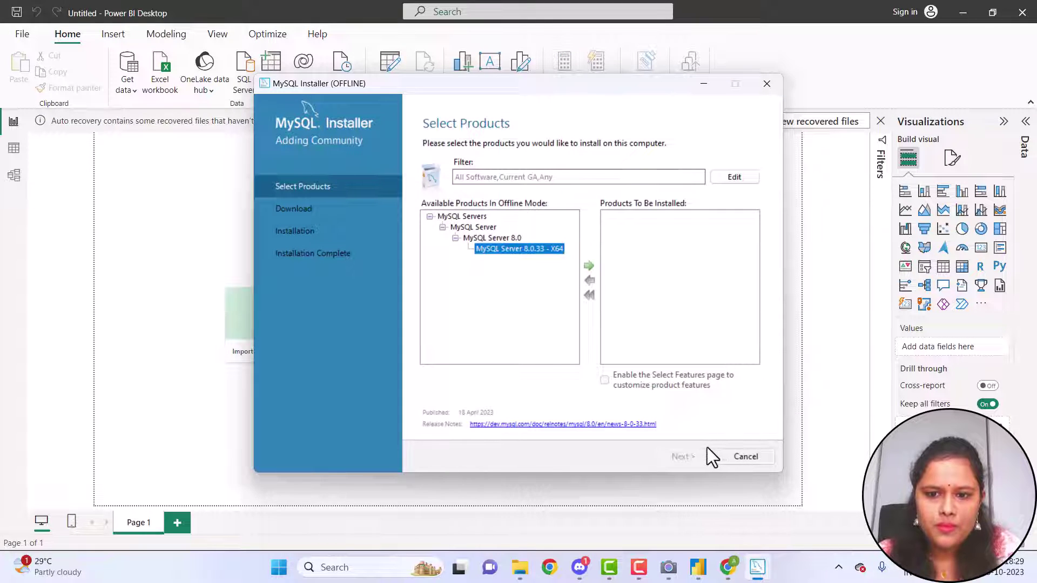
{"action": "left_click", "coordinate": [585, 266]}
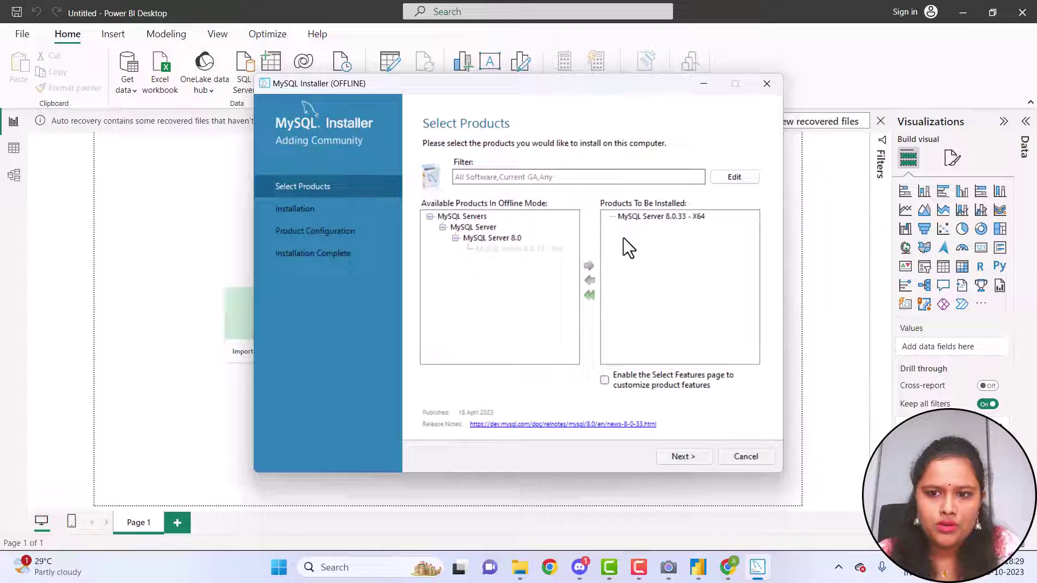
{"action": "left_click", "coordinate": [692, 458]}
{"action": "left_click", "coordinate": [692, 458]}
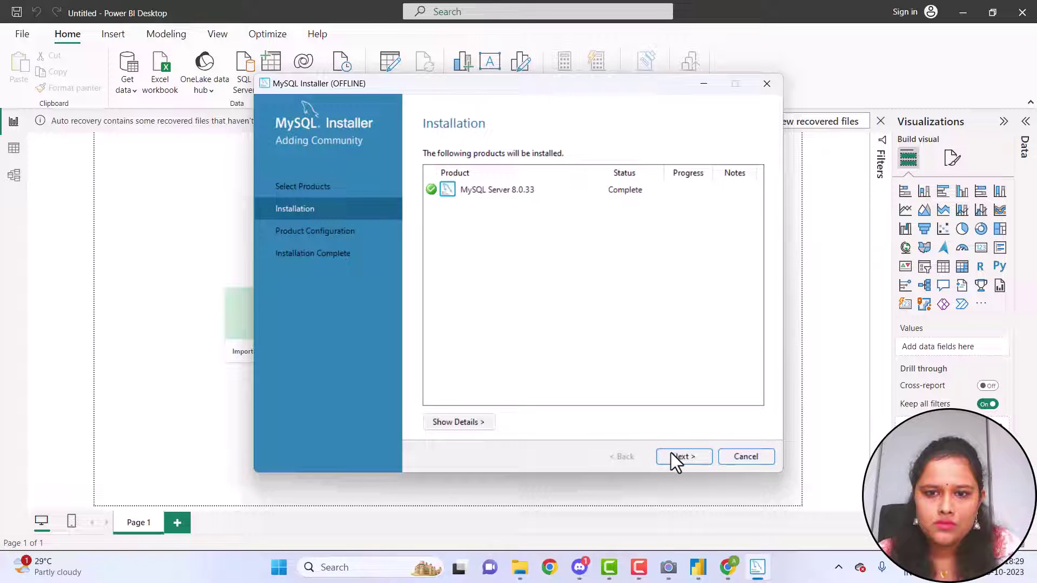
Configure the new server with default networking and authentication, entering the root password twice
{"action": "left_click", "coordinate": [678, 456]}
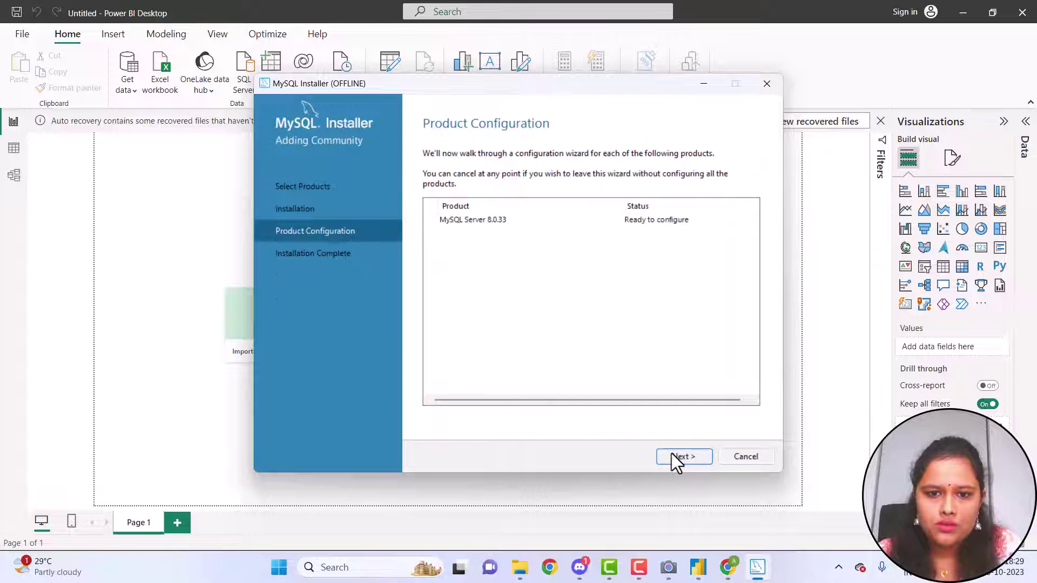
{"action": "left_click", "coordinate": [678, 457]}
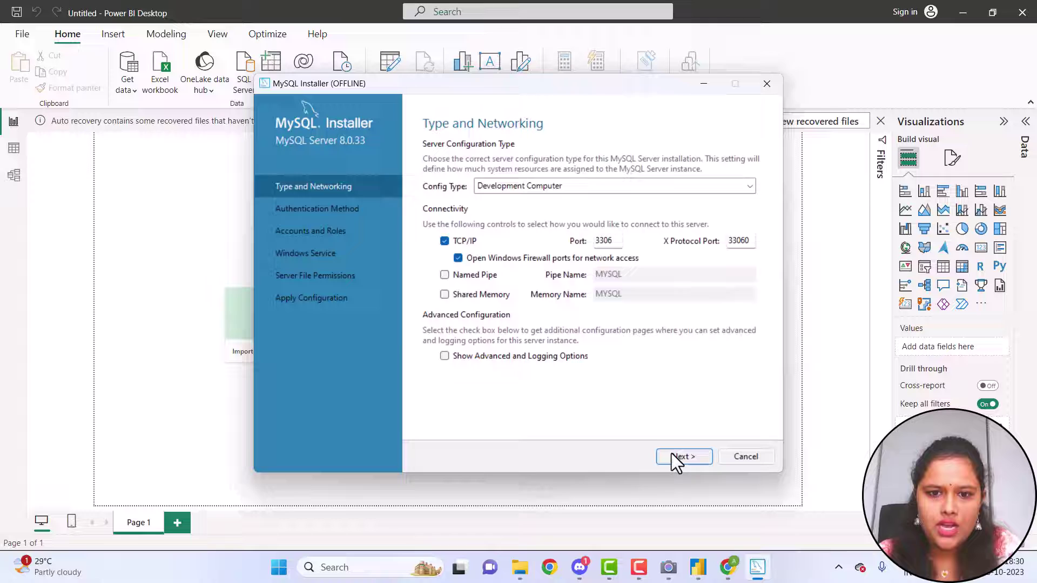
{"action": "left_click", "coordinate": [672, 454]}
{"action": "left_click", "coordinate": [678, 457]}
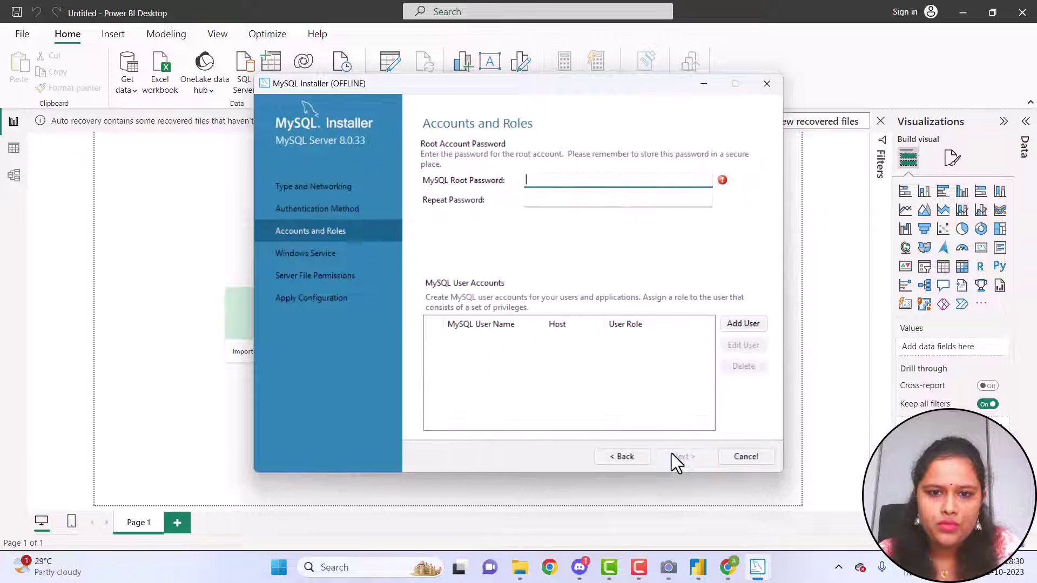
{"action": "type", "text": "root"}
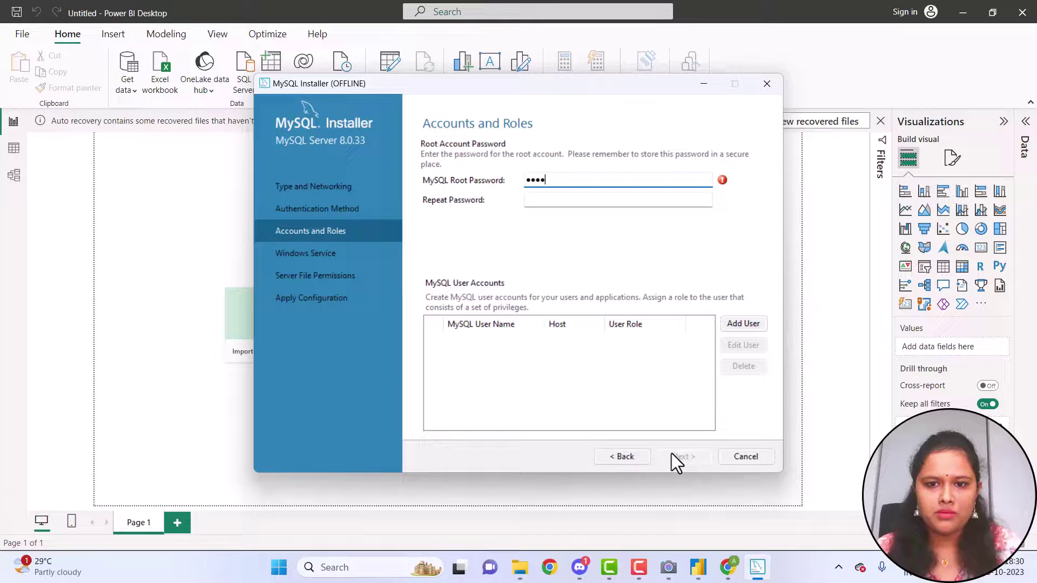
{"action": "left_click", "coordinate": [647, 203]}
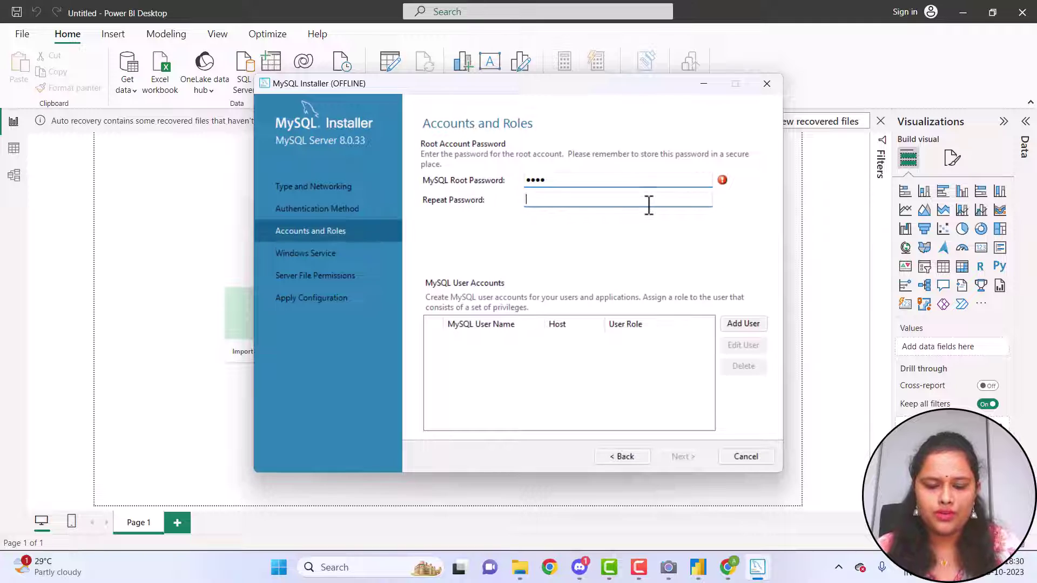
{"action": "type", "text": "root"}
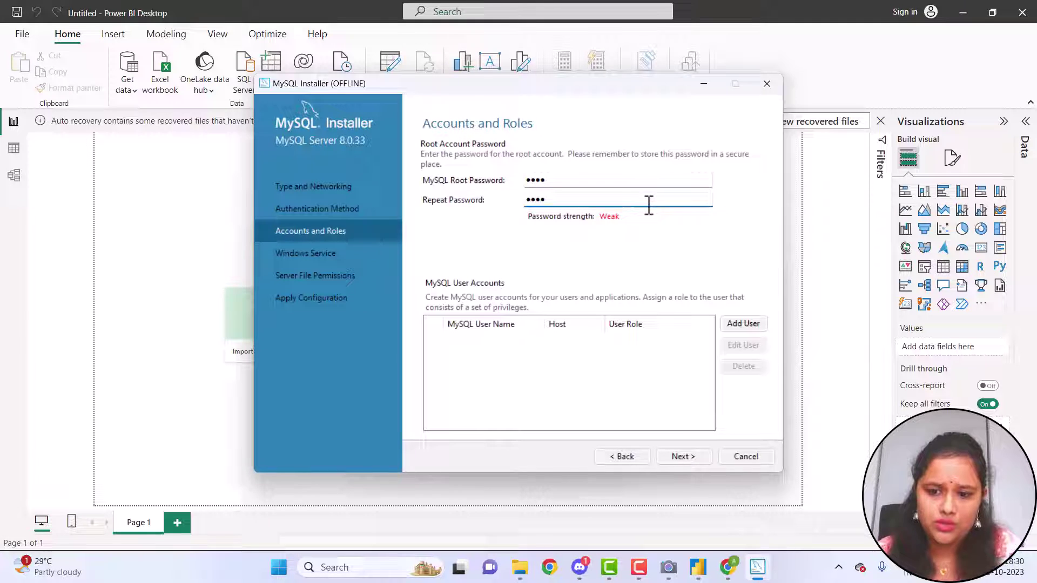
{"action": "left_click", "coordinate": [679, 458]}
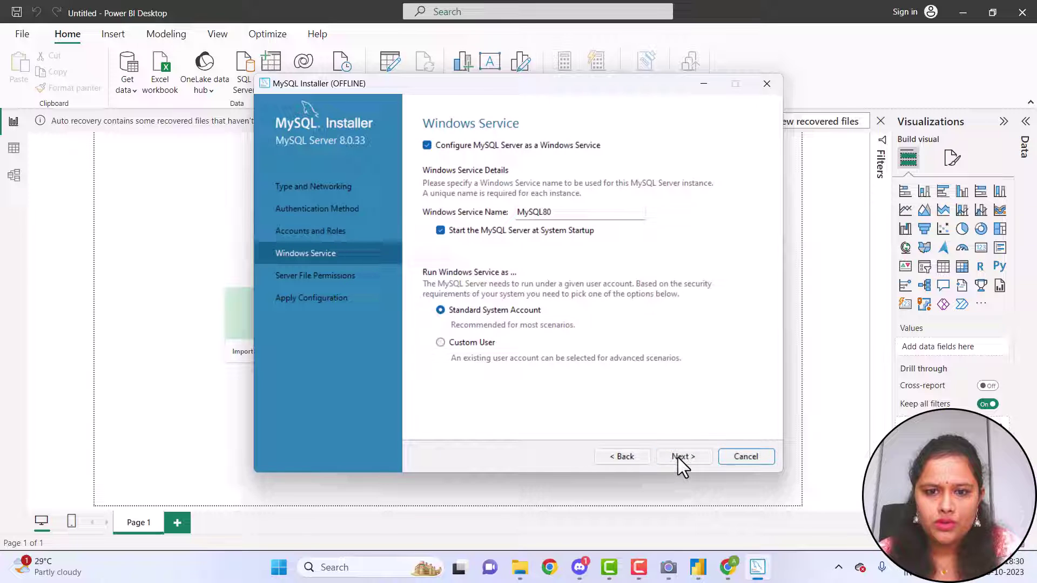
Keep the Windows service settings, apply the configuration, finish the wizard and minimize the installer
{"action": "left_click", "coordinate": [679, 458]}
{"action": "left_click", "coordinate": [679, 458]}
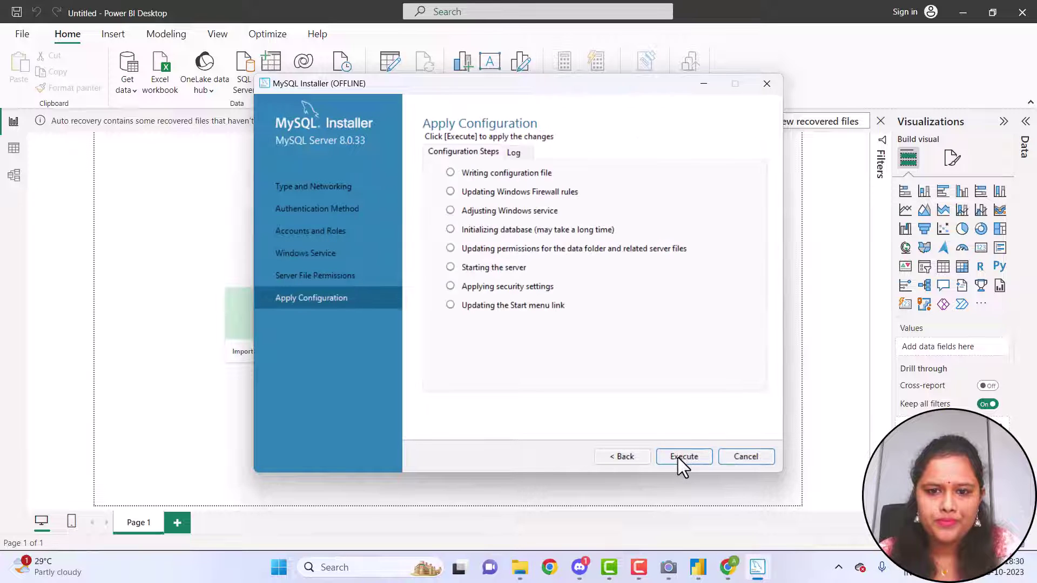
{"action": "left_click", "coordinate": [678, 458]}
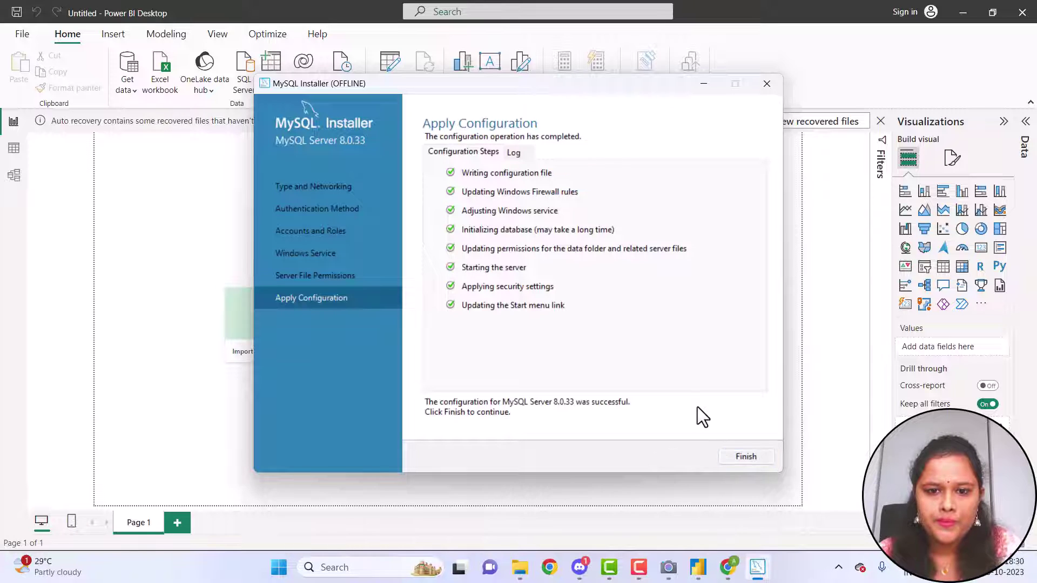
{"action": "left_click", "coordinate": [746, 457]}
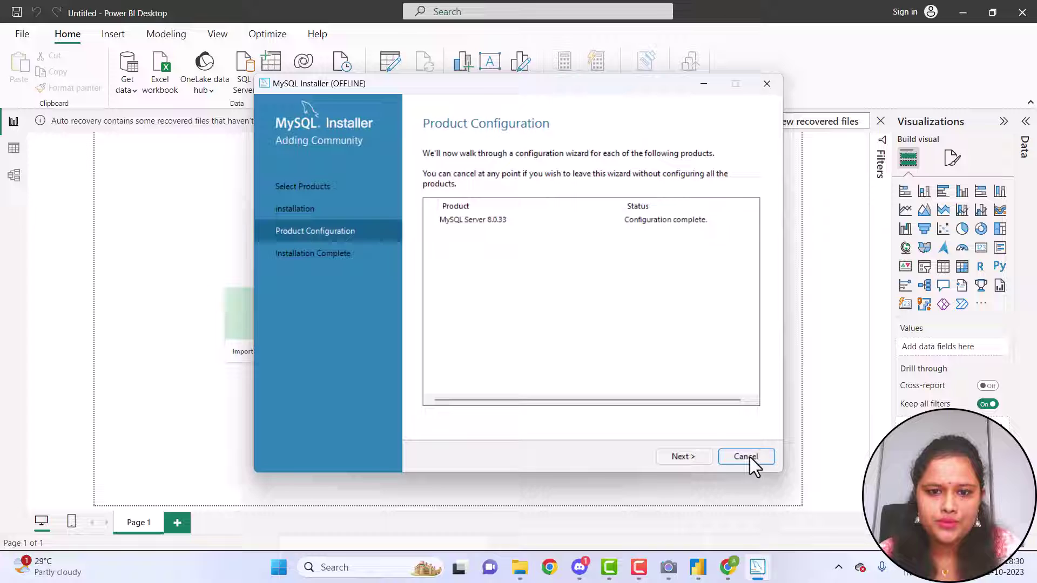
{"action": "left_click", "coordinate": [689, 457]}
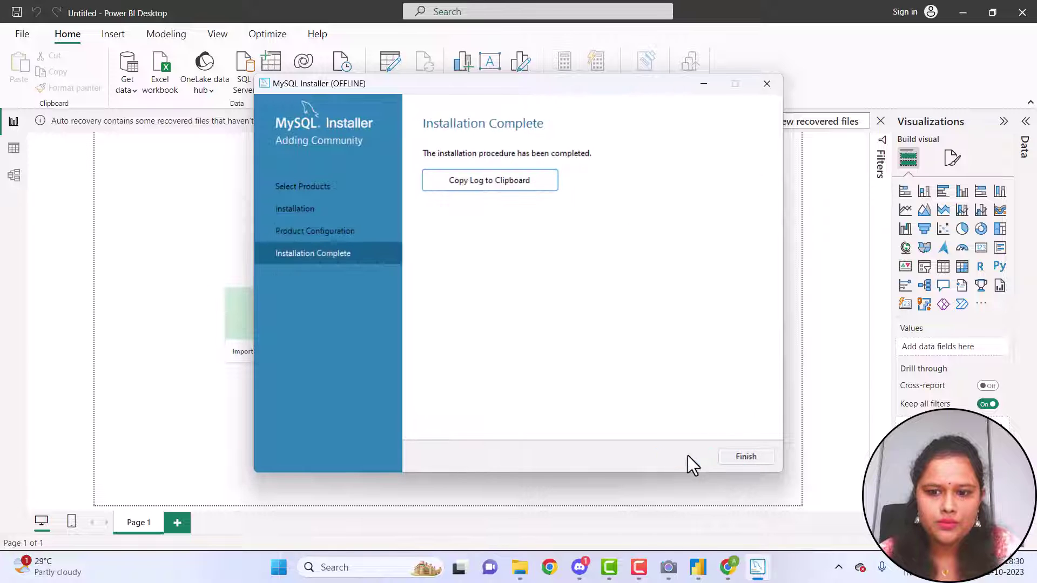
{"action": "left_click", "coordinate": [726, 459]}
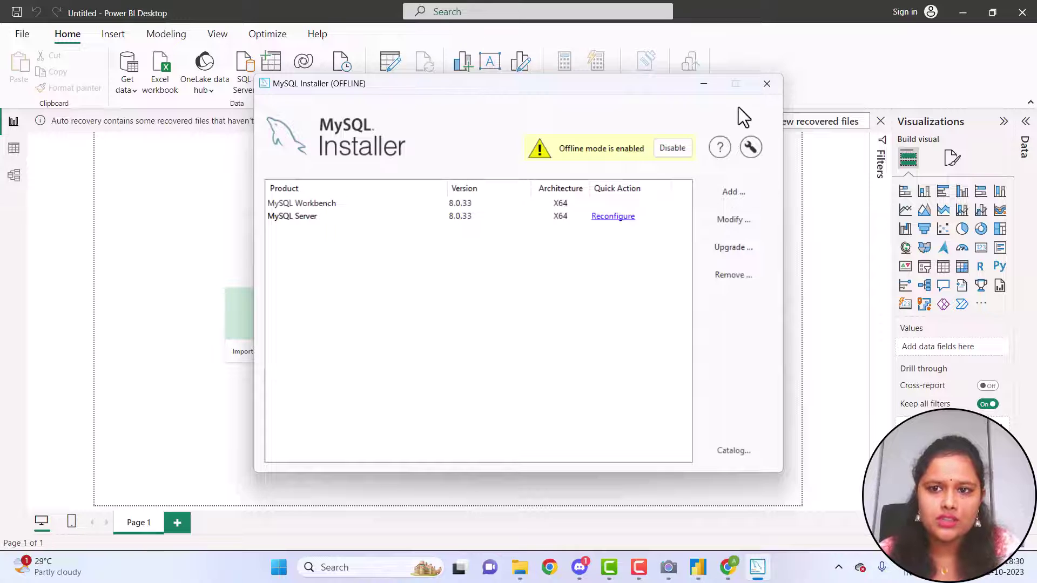
{"action": "left_click", "coordinate": [714, 88]}
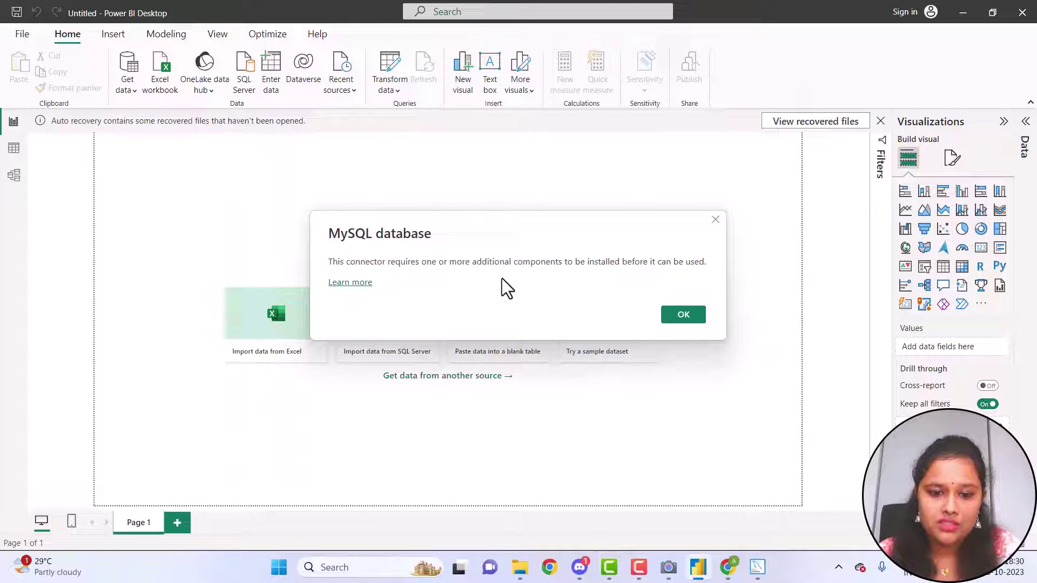
Search Windows for 'work' and launch MySQL Workbench 8.0 CE
{"action": "left_click", "coordinate": [338, 567]}
{"action": "type", "text": "wor"}
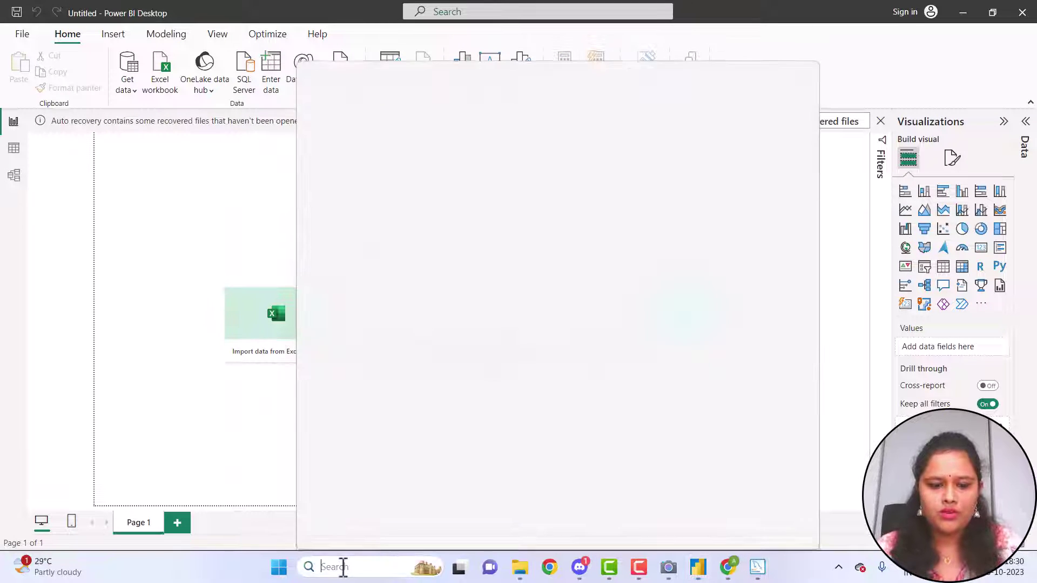
{"action": "type", "text": "k"}
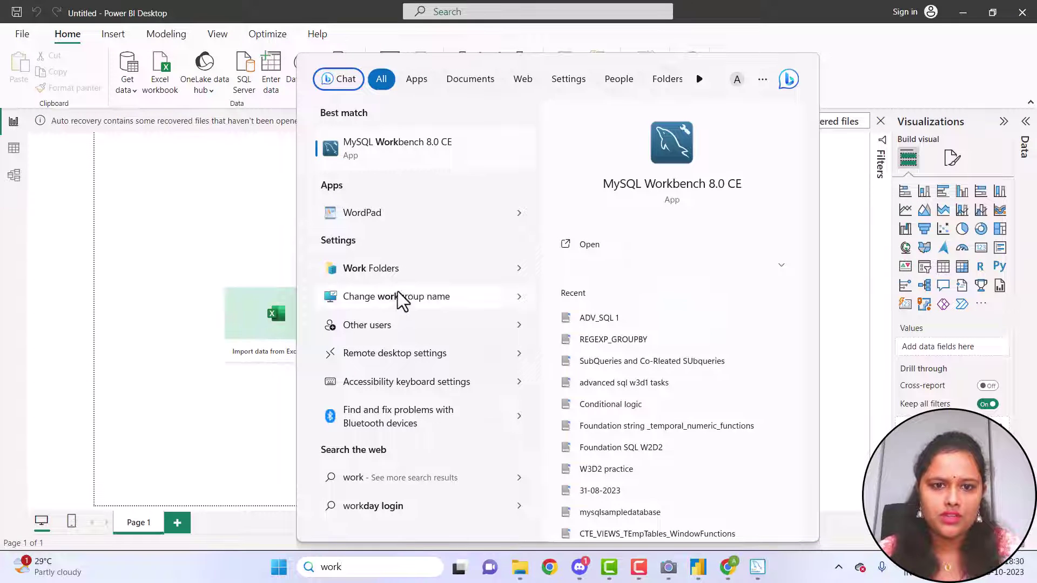
{"action": "left_click", "coordinate": [430, 146]}
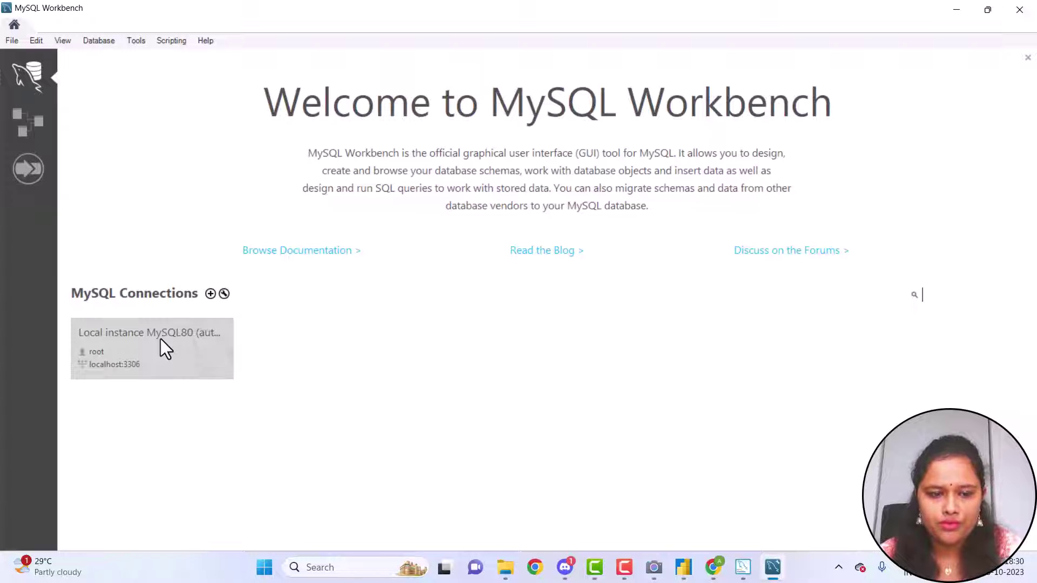
Connect to Local instance MySQL80 with the root password
{"action": "left_click", "coordinate": [160, 339]}
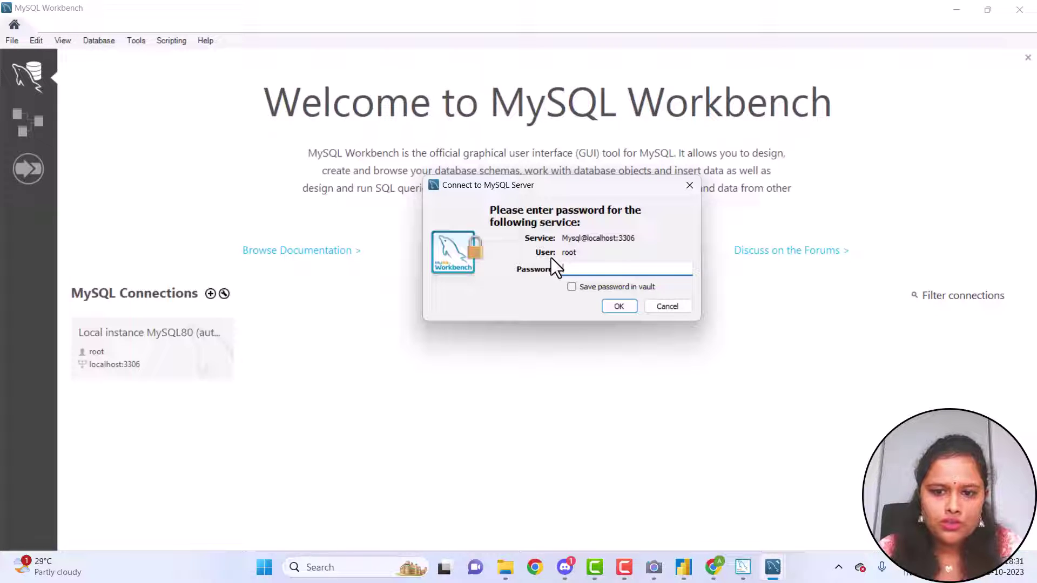
{"action": "type", "text": "*"}
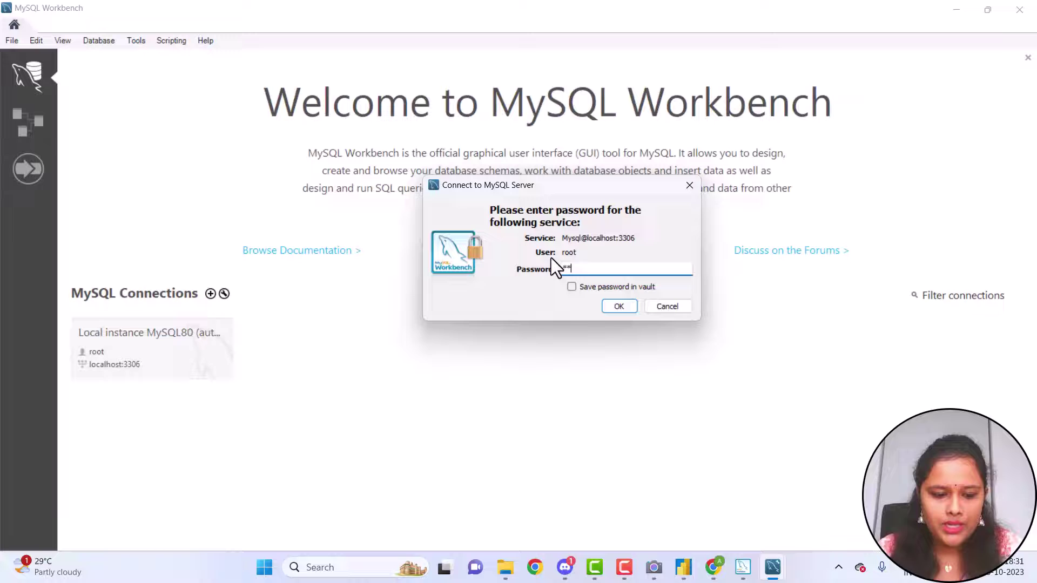
{"action": "type", "text": "**"}
{"action": "key", "text": "Return"}
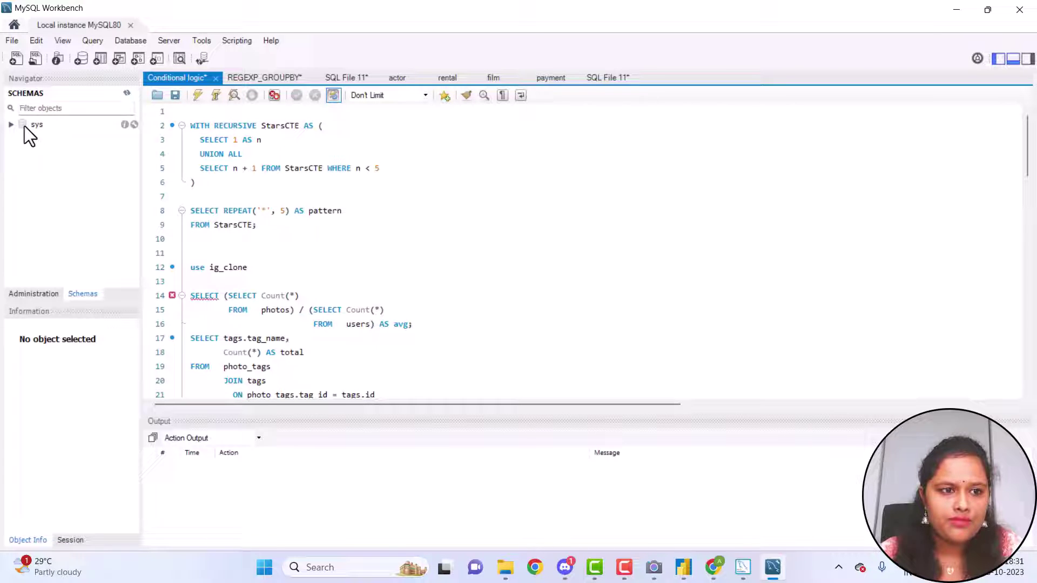
Close the REGEXP_GROUPBY tab without saving and open a new SQL tab
{"action": "left_click", "coordinate": [292, 76]}
{"action": "left_click", "coordinate": [312, 78]}
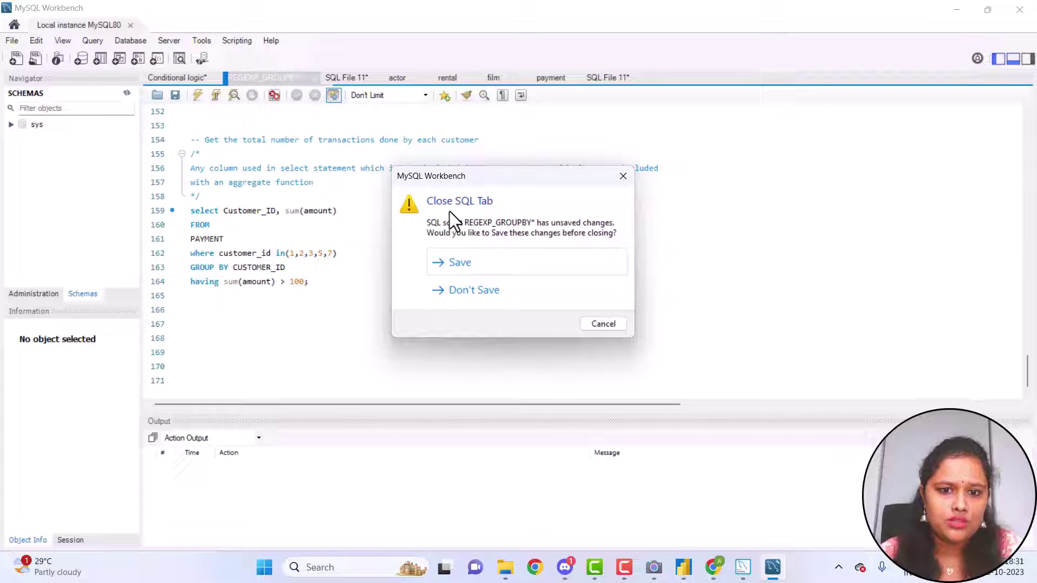
{"action": "left_click", "coordinate": [462, 290]}
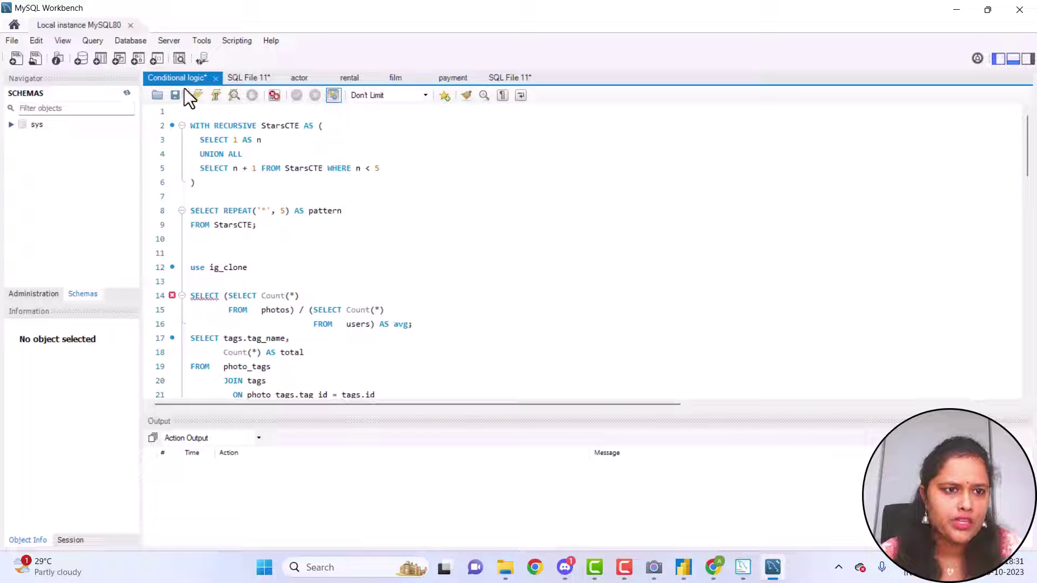
{"action": "left_click", "coordinate": [16, 59]}
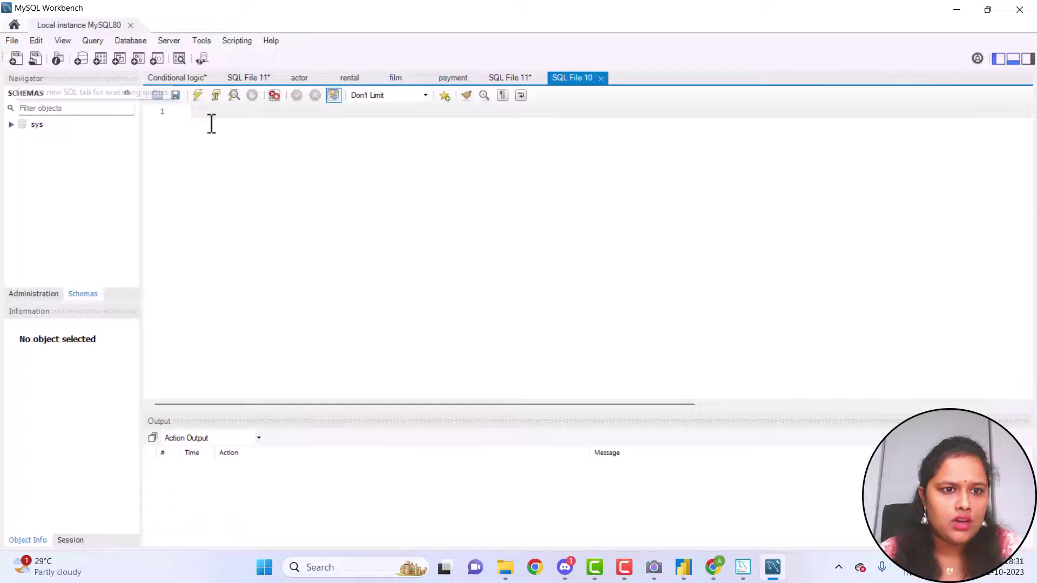
Open the ig_clone_data SQL script from Downloads in the editor
{"action": "left_click", "coordinate": [162, 97]}
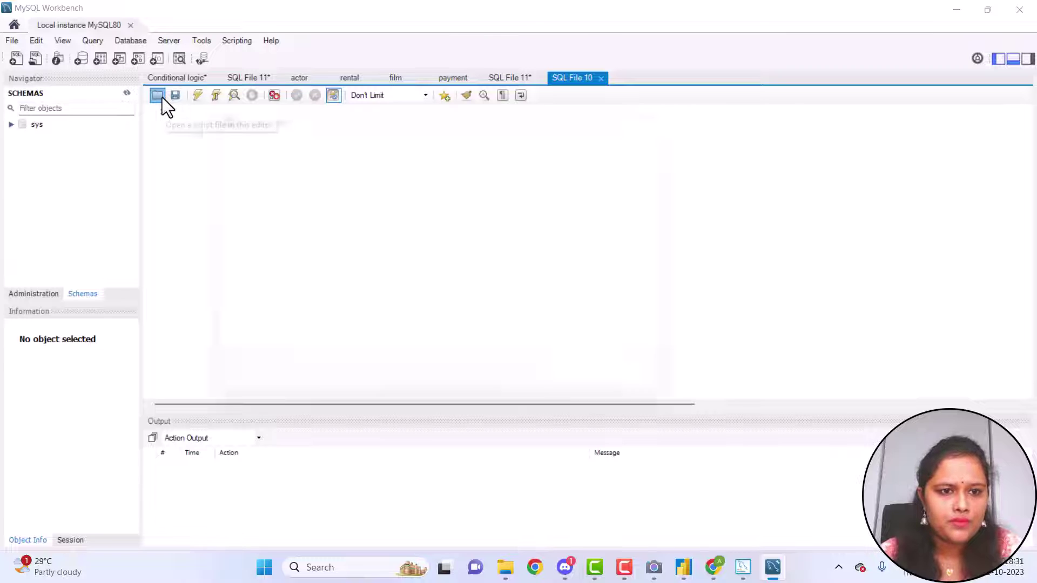
{"action": "left_click", "coordinate": [641, 139]}
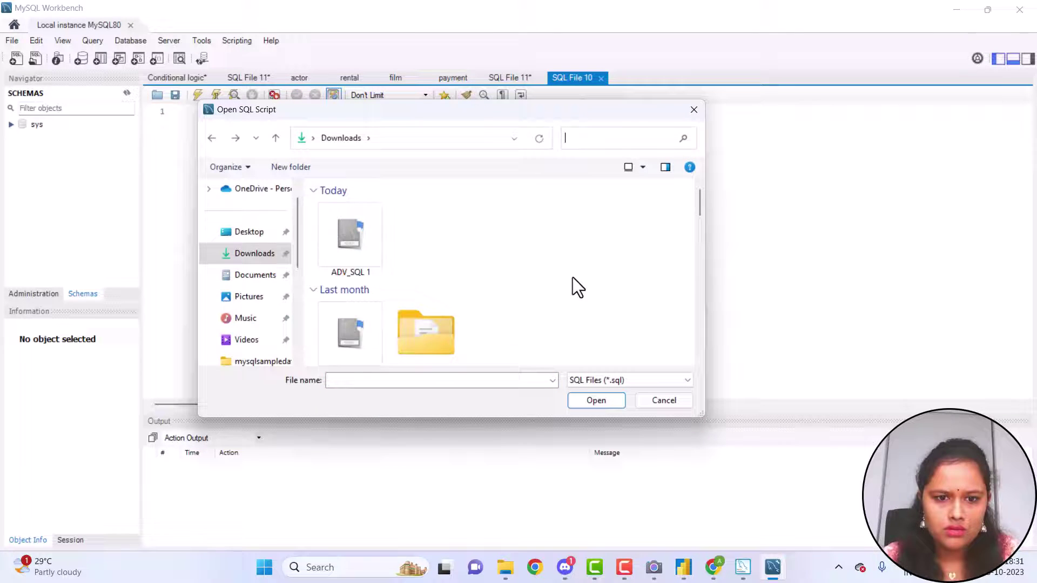
{"action": "scroll", "coordinate": [573, 278], "scroll_direction": "down", "scroll_amount": 5}
{"action": "scroll", "coordinate": [573, 277], "scroll_direction": "down", "scroll_amount": 3}
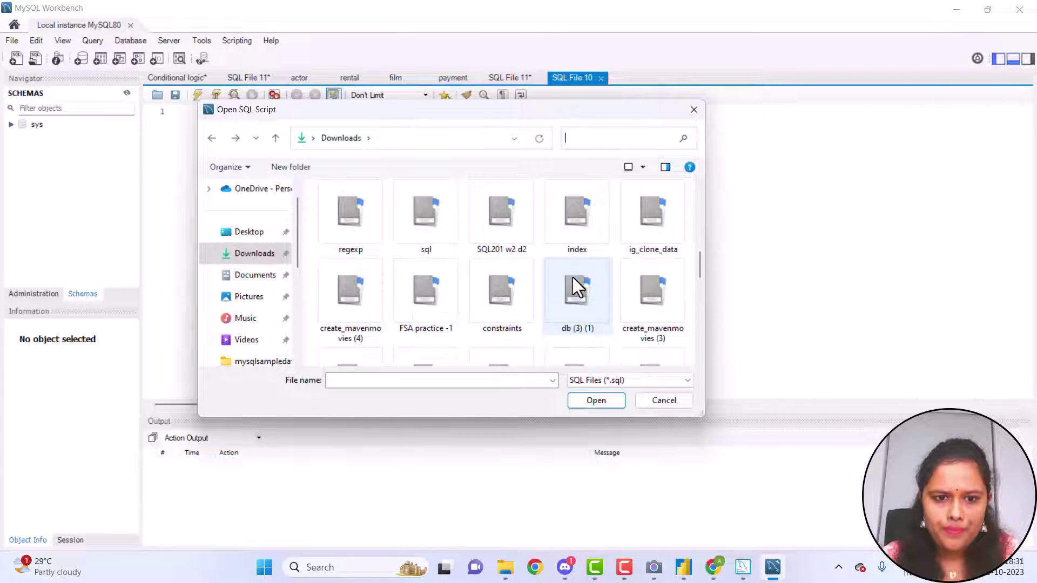
{"action": "left_click", "coordinate": [633, 247]}
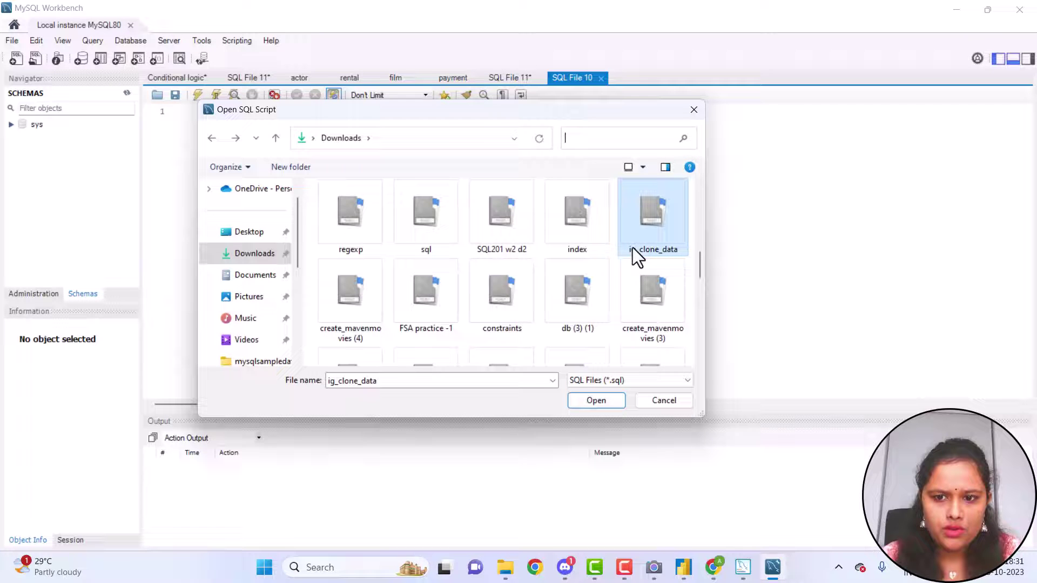
{"action": "left_click", "coordinate": [585, 400]}
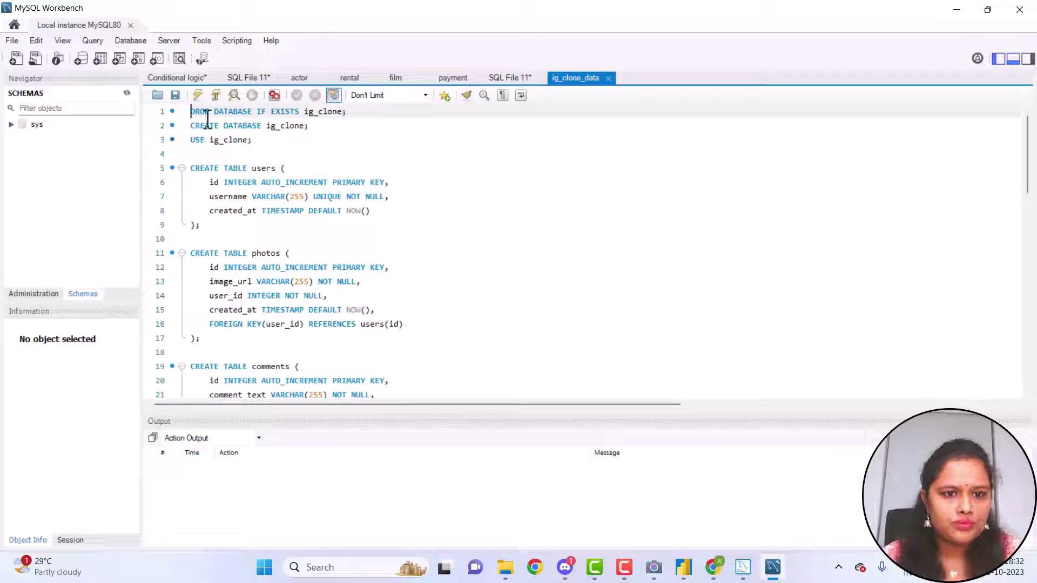
Execute the script and refresh the Schemas list to show ig_clone
{"action": "left_click", "coordinate": [199, 99]}
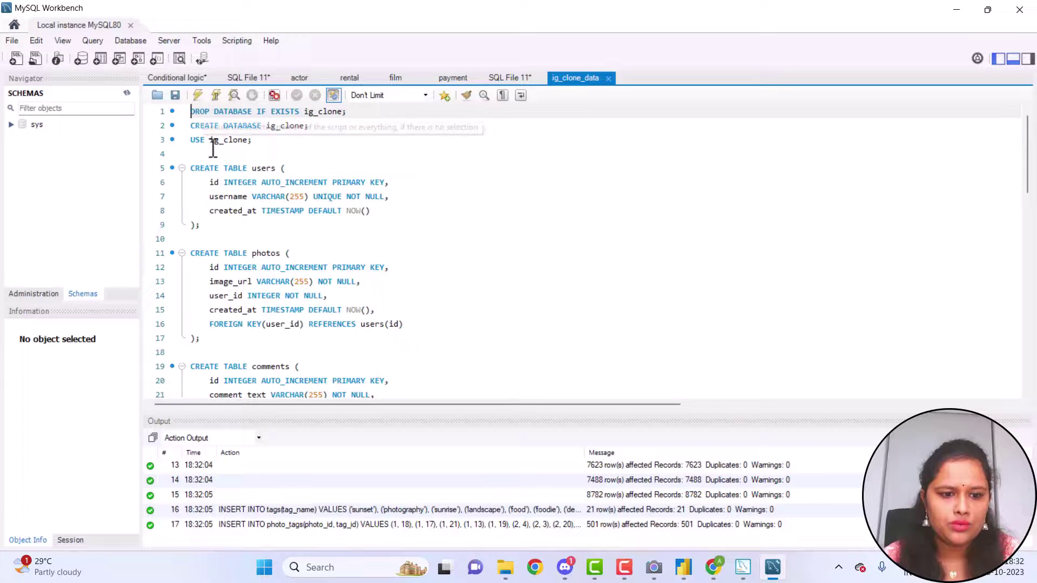
{"action": "left_click", "coordinate": [132, 93]}
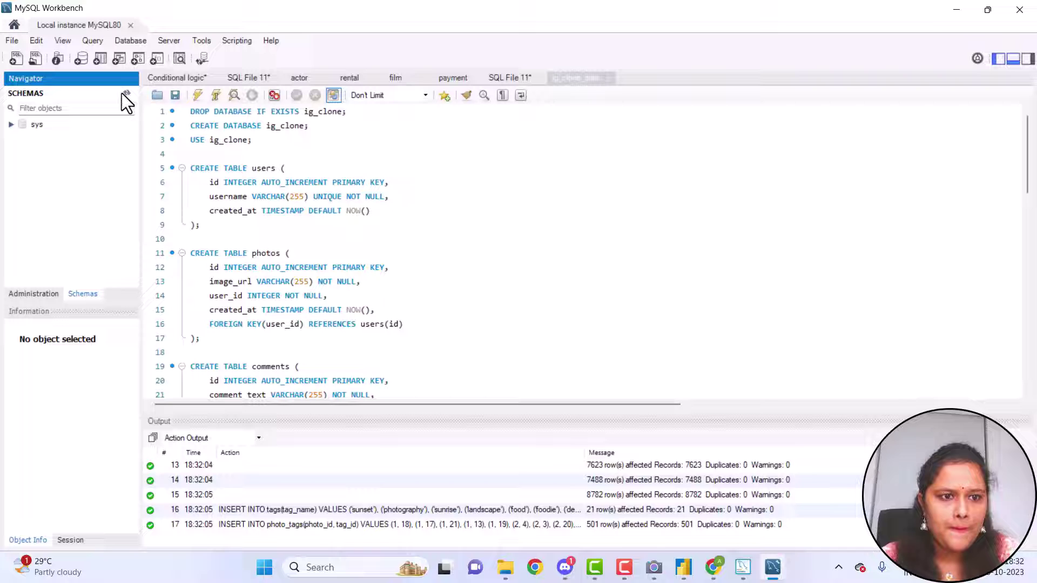
{"action": "left_click", "coordinate": [123, 93]}
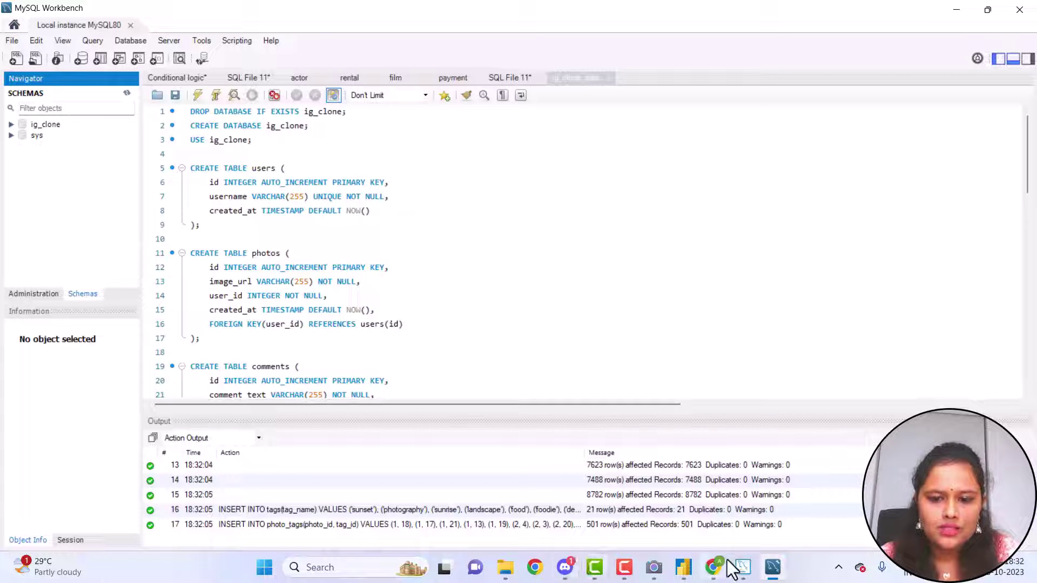
Dismiss the MySQL connector notice and close Power BI Desktop without saving the report
{"action": "mouse_move", "coordinate": [714, 571]}
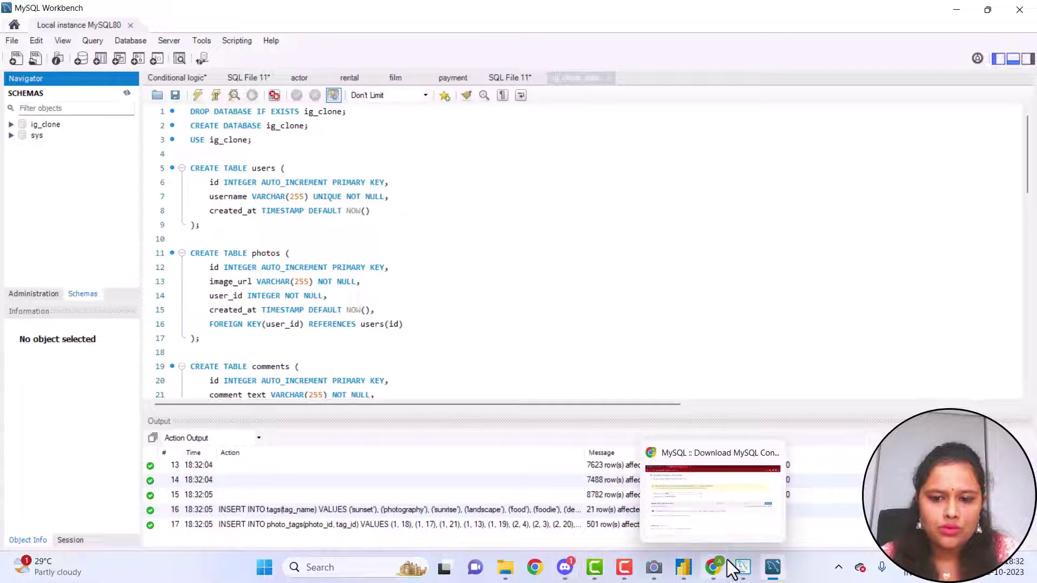
{"action": "left_click", "coordinate": [683, 567]}
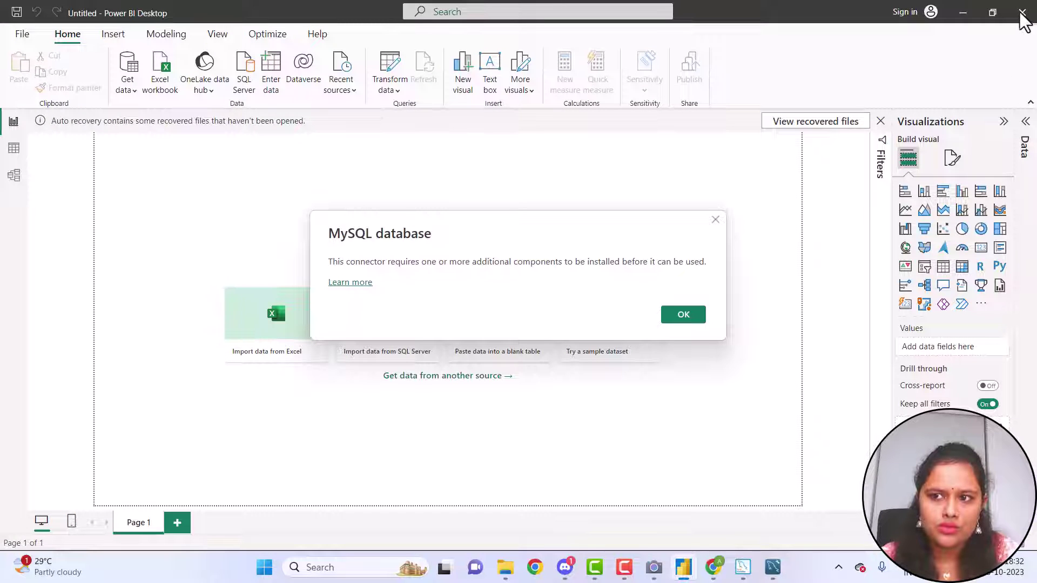
{"action": "left_click", "coordinate": [715, 220]}
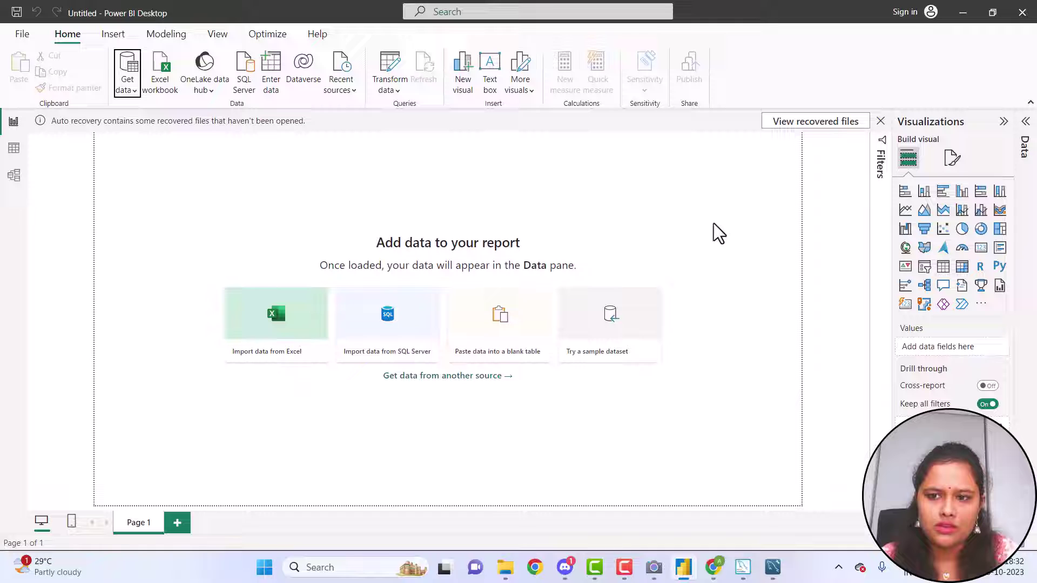
{"action": "left_click", "coordinate": [1032, 8]}
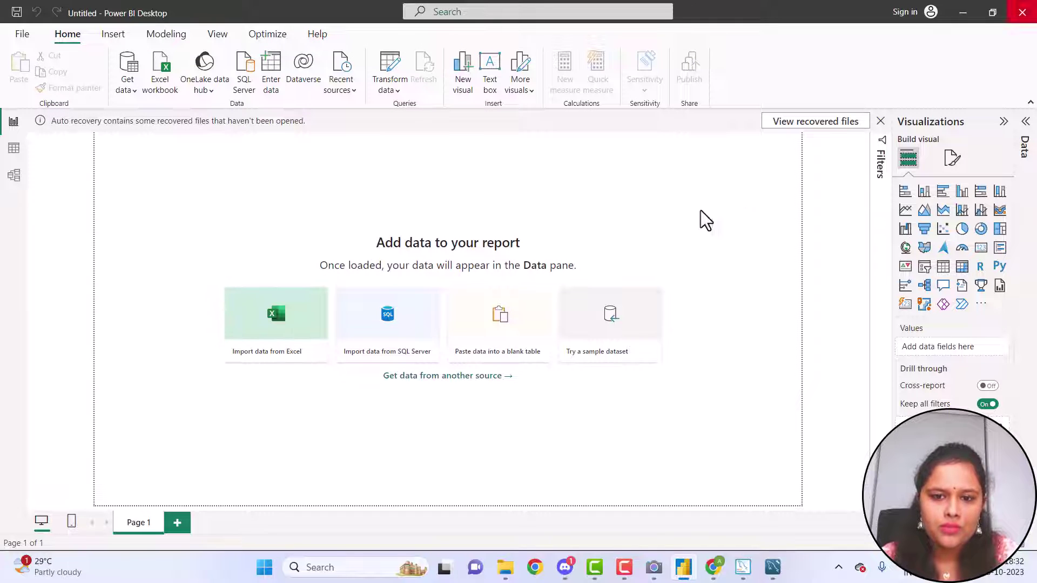
{"action": "left_click", "coordinate": [573, 309]}
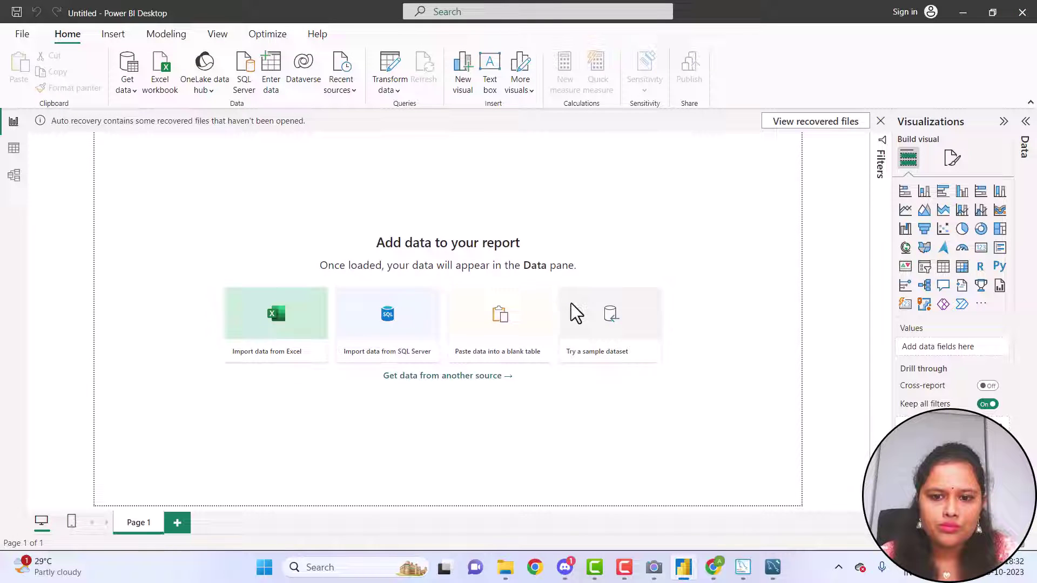
{"action": "left_click", "coordinate": [590, 327]}
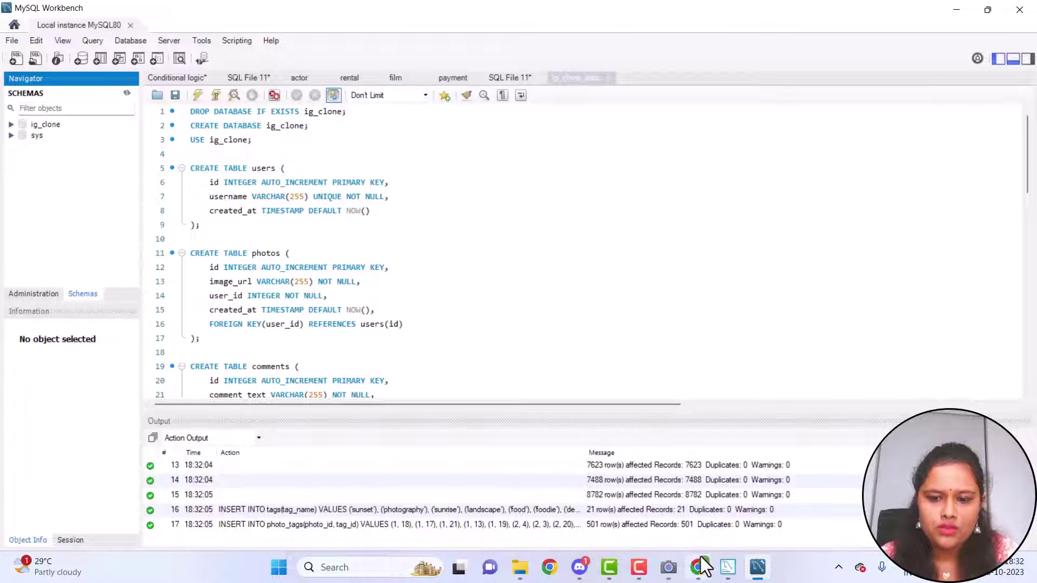
Open mysql.com in a new Chrome tab and go to its DOWNLOADS page
{"action": "mouse_move", "coordinate": [701, 556]}
{"action": "left_click", "coordinate": [703, 535]}
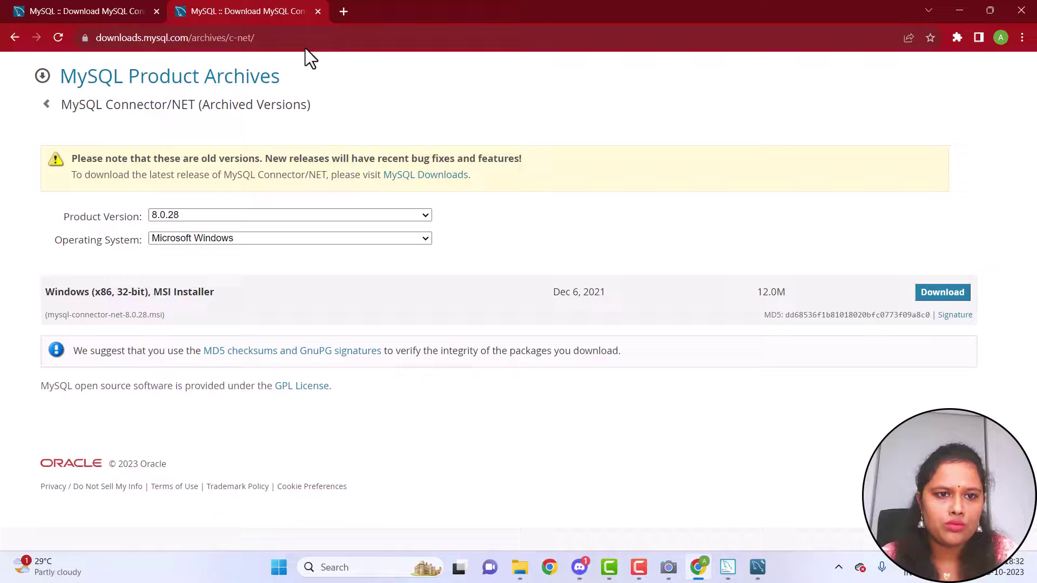
{"action": "left_click", "coordinate": [342, 12]}
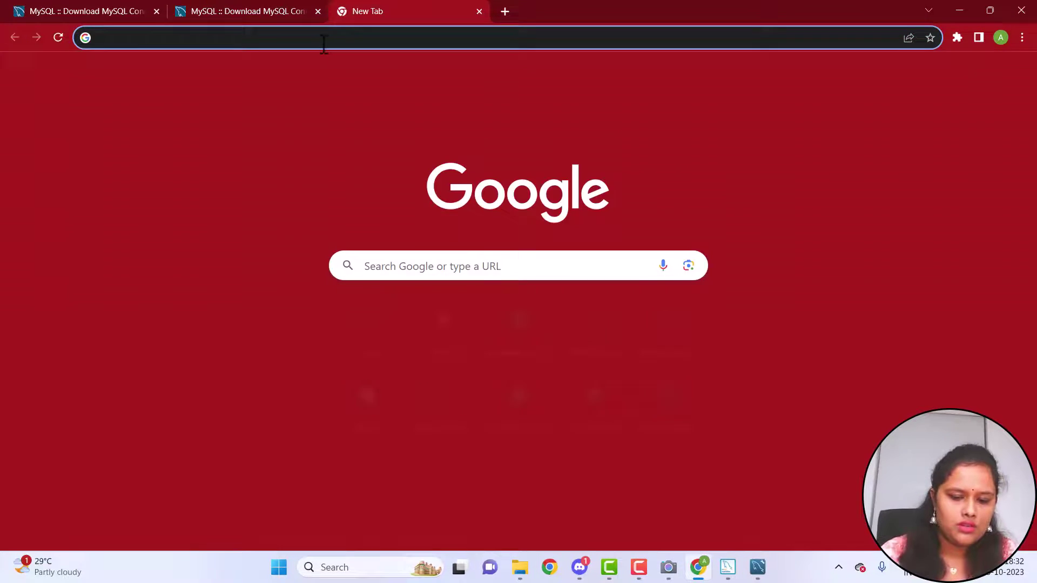
{"action": "type", "text": "my"}
{"action": "left_click", "coordinate": [301, 63]}
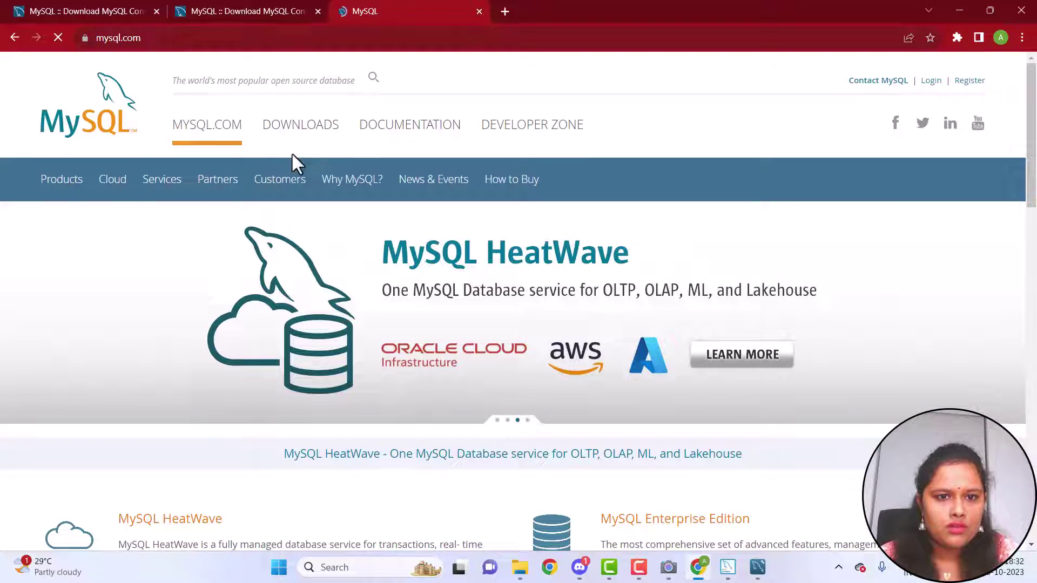
{"action": "left_click", "coordinate": [313, 136]}
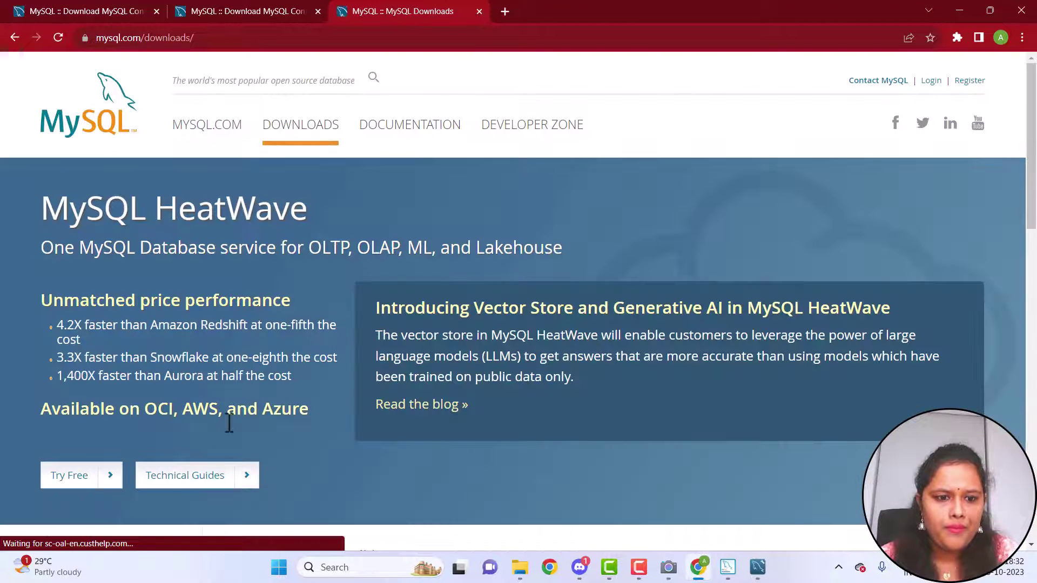
Navigate MySQL Community (GPL) Downloads > Download Archives > MySQL Connector/NET
{"action": "scroll", "coordinate": [227, 427], "scroll_direction": "down", "scroll_amount": 4}
{"action": "scroll", "coordinate": [226, 422], "scroll_direction": "down", "scroll_amount": 4}
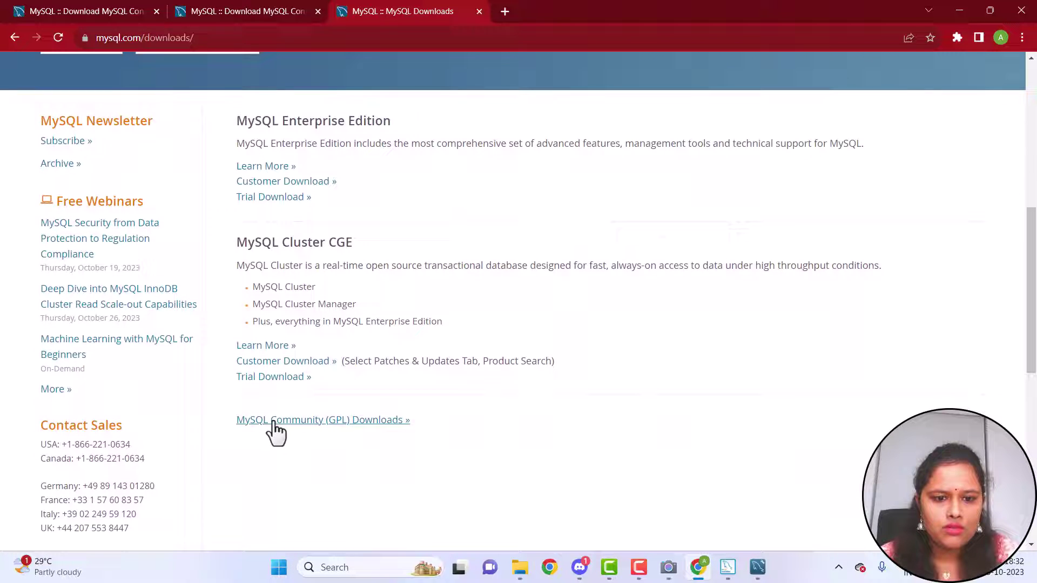
{"action": "left_click", "coordinate": [277, 421]}
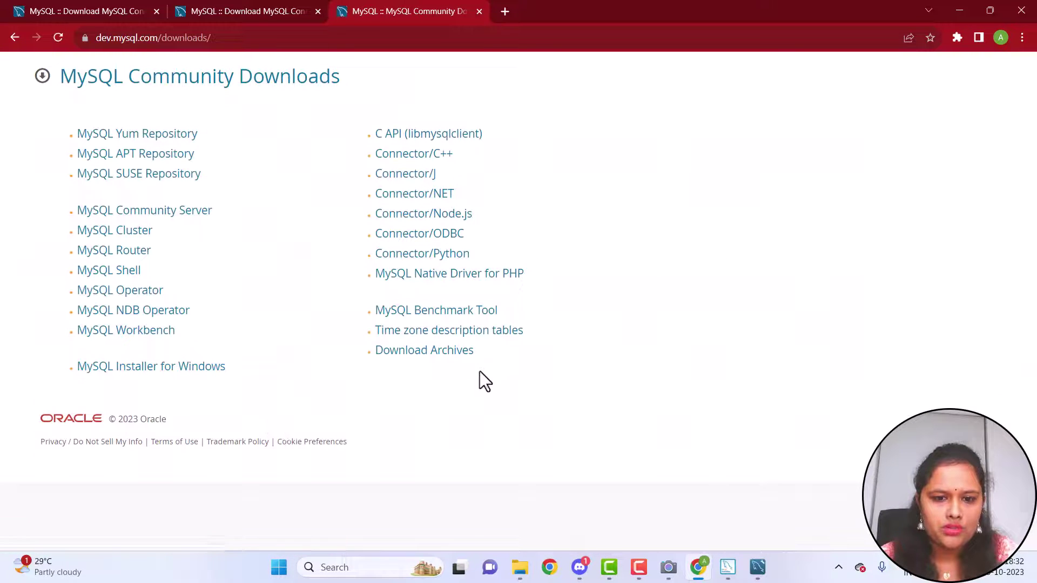
{"action": "left_click", "coordinate": [441, 352]}
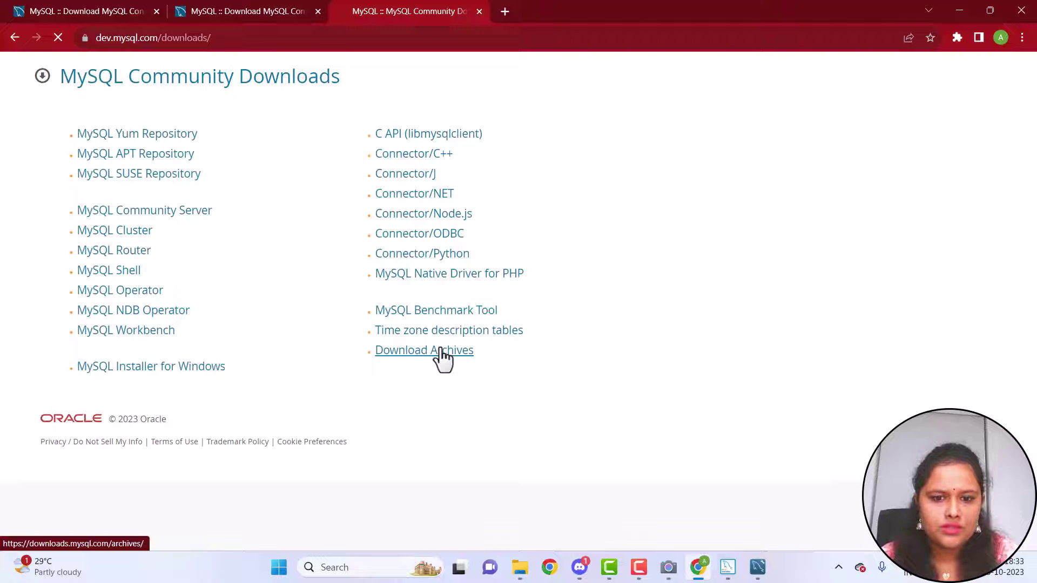
{"action": "scroll", "coordinate": [439, 359], "scroll_direction": "down", "scroll_amount": 2}
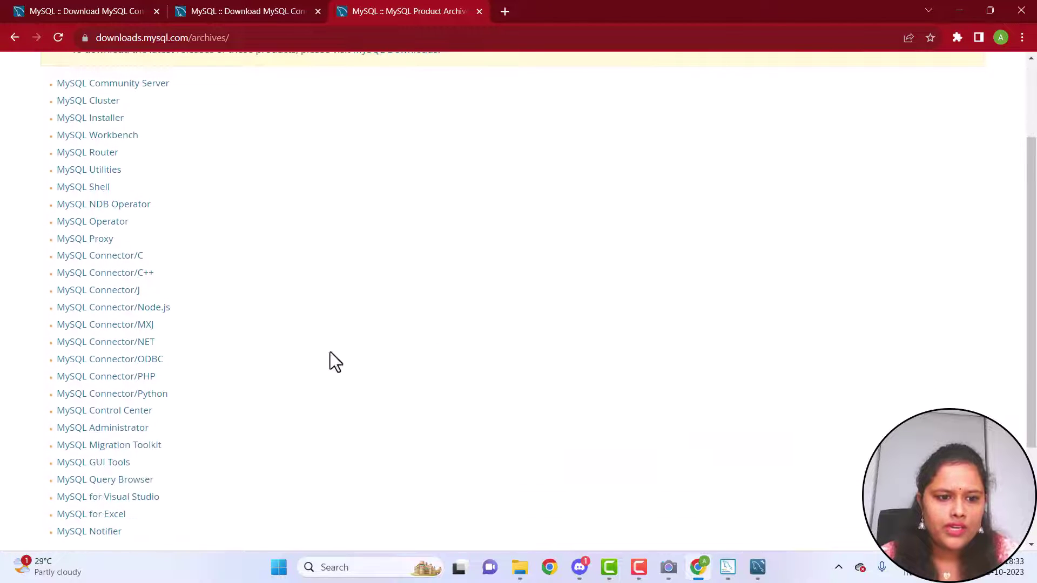
{"action": "left_click", "coordinate": [98, 346]}
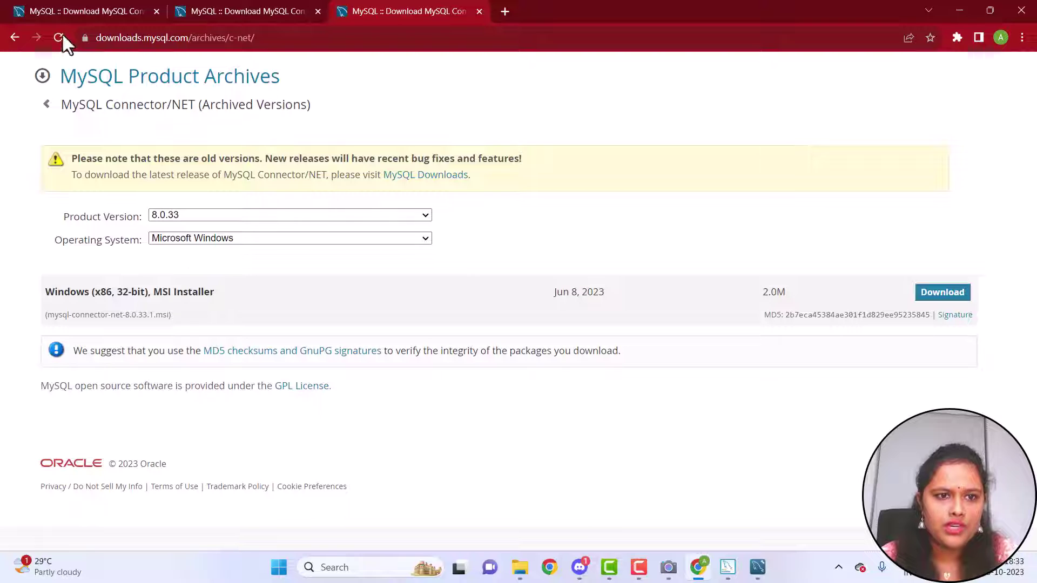
Close the two extra tabs and download the Connector/NET 8.0.28 Windows MSI installer
{"action": "left_click", "coordinate": [155, 10]}
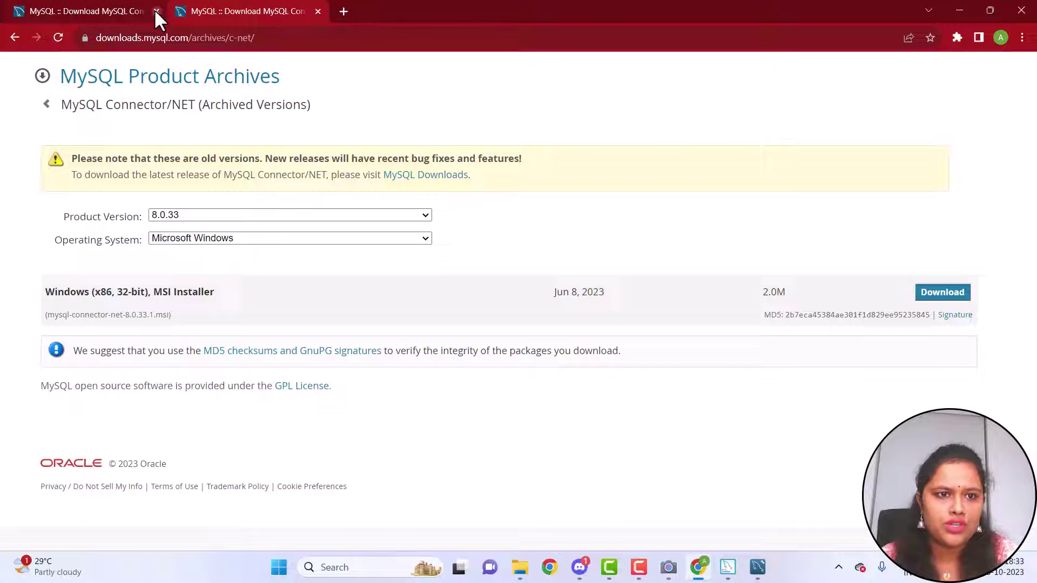
{"action": "left_click", "coordinate": [156, 11]}
{"action": "left_click", "coordinate": [192, 215]}
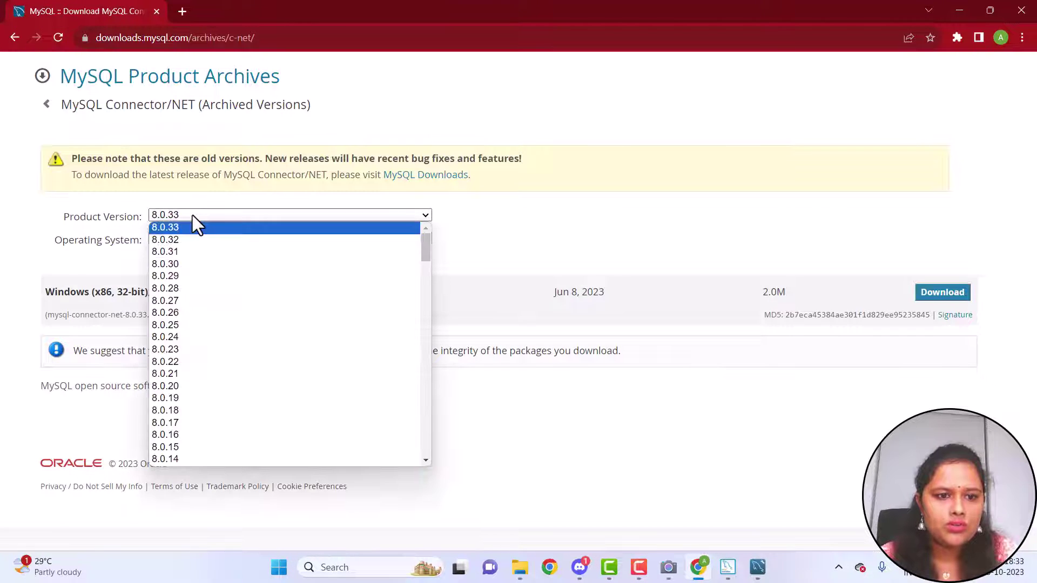
{"action": "left_click", "coordinate": [182, 287]}
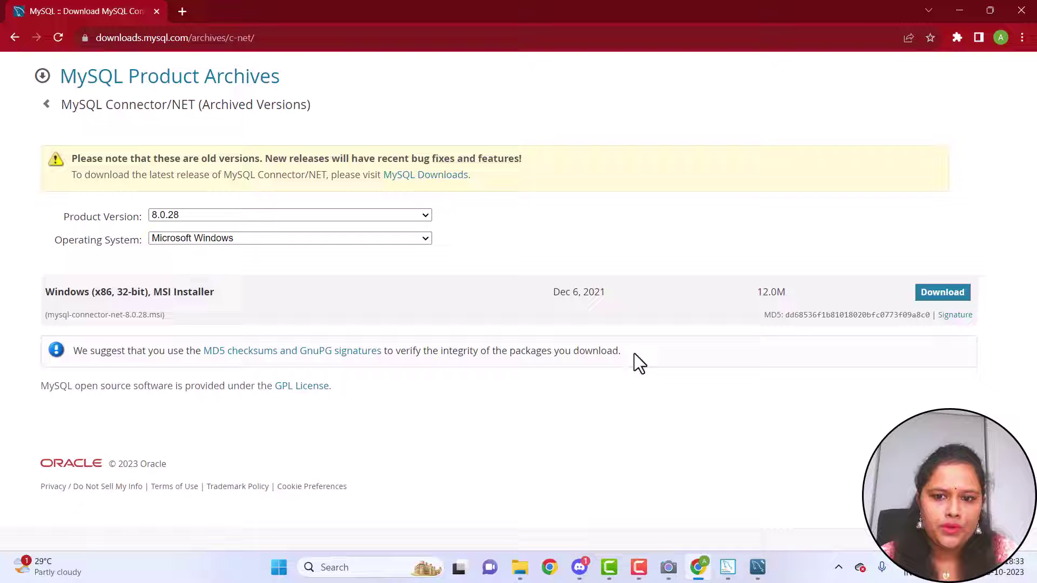
{"action": "left_click", "coordinate": [925, 297]}
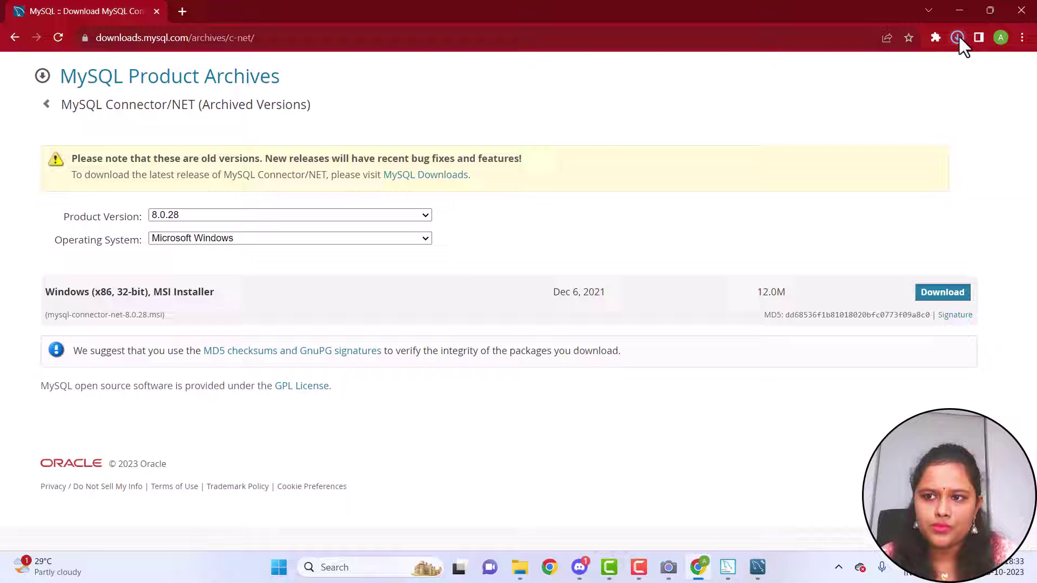
{"action": "left_click", "coordinate": [958, 36]}
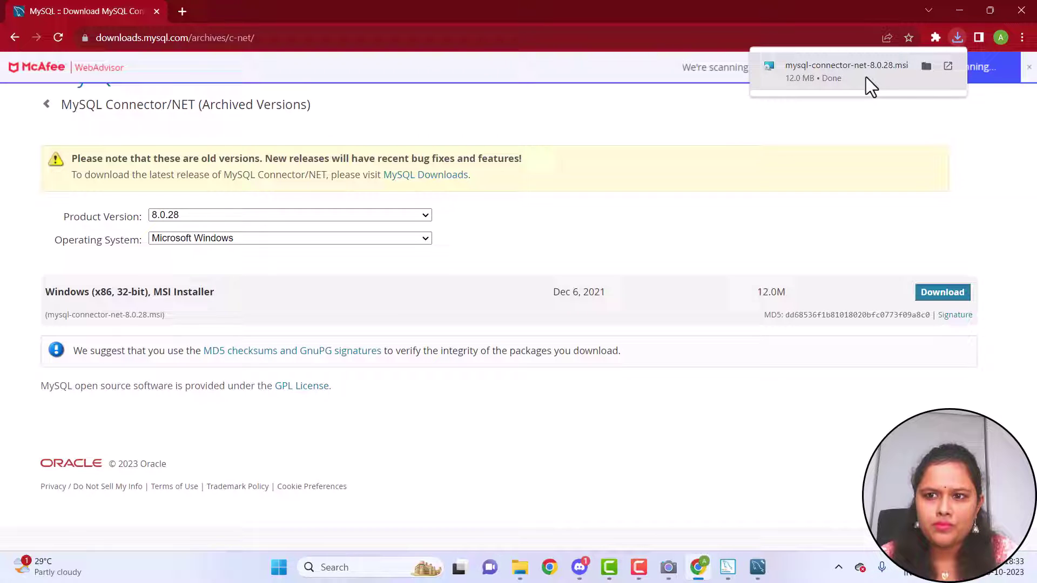
Install Connector Net 8.0.28 with the Complete setup type, then minimize Chrome
{"action": "left_click", "coordinate": [866, 77]}
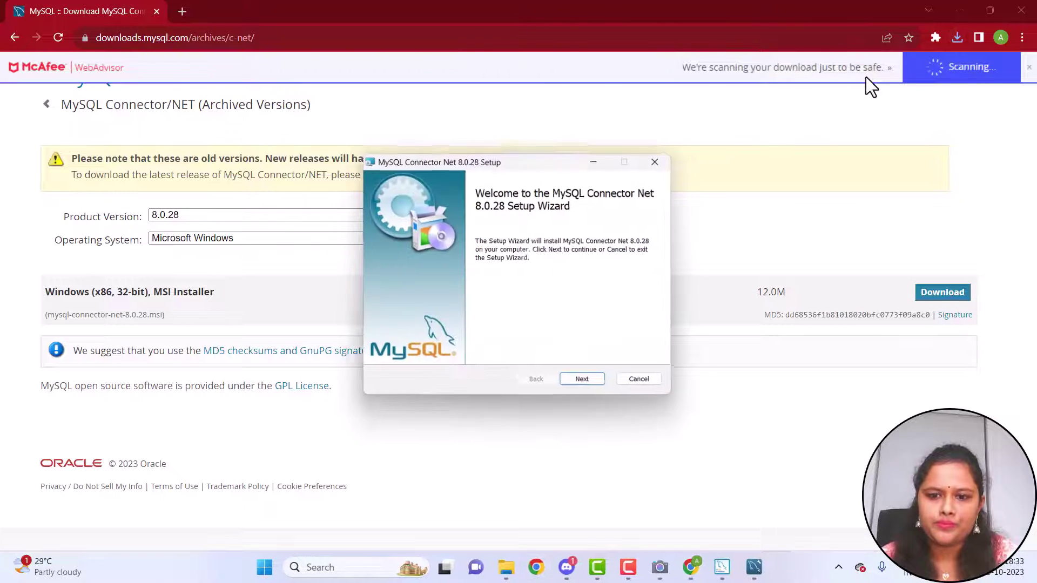
{"action": "left_click", "coordinate": [585, 380]}
{"action": "left_click", "coordinate": [438, 324]}
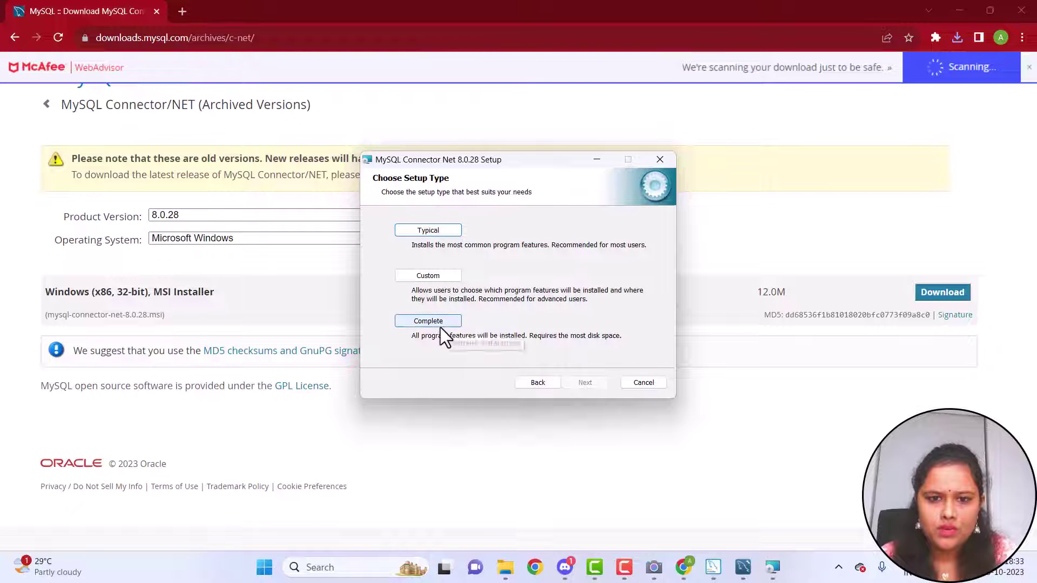
{"action": "left_click", "coordinate": [570, 381]}
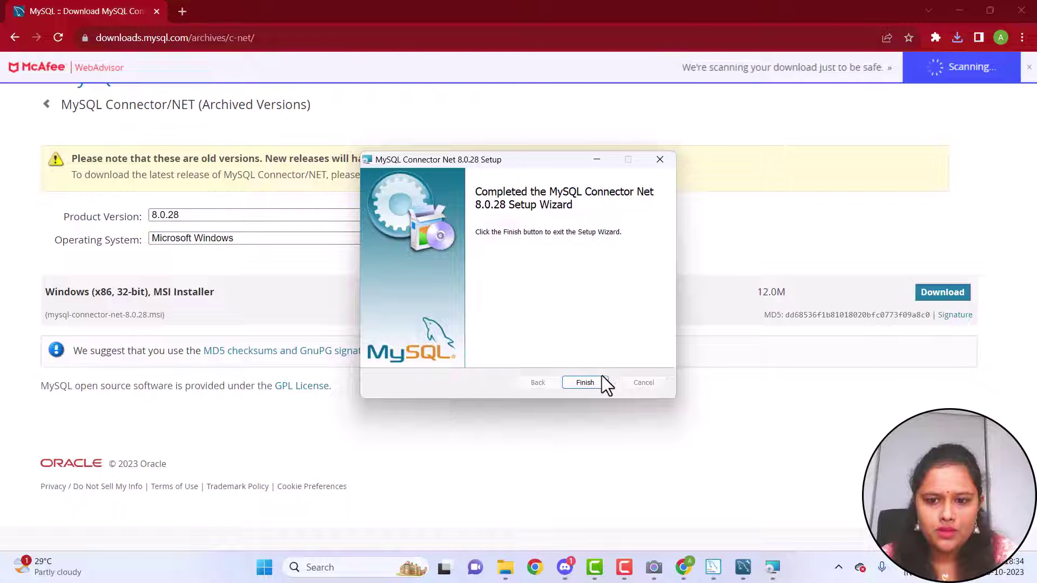
{"action": "left_click", "coordinate": [600, 378]}
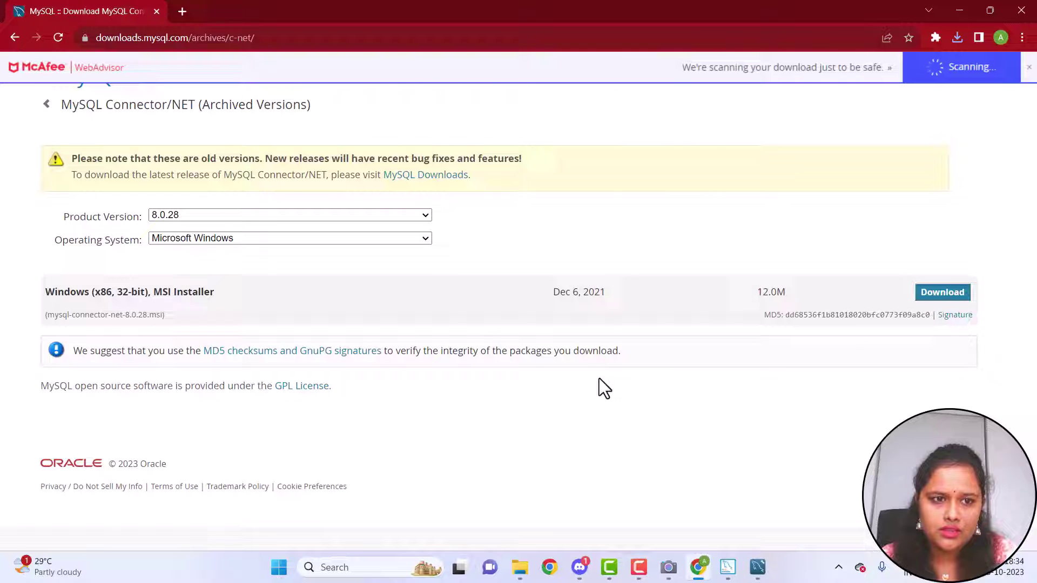
{"action": "left_click", "coordinate": [962, 7]}
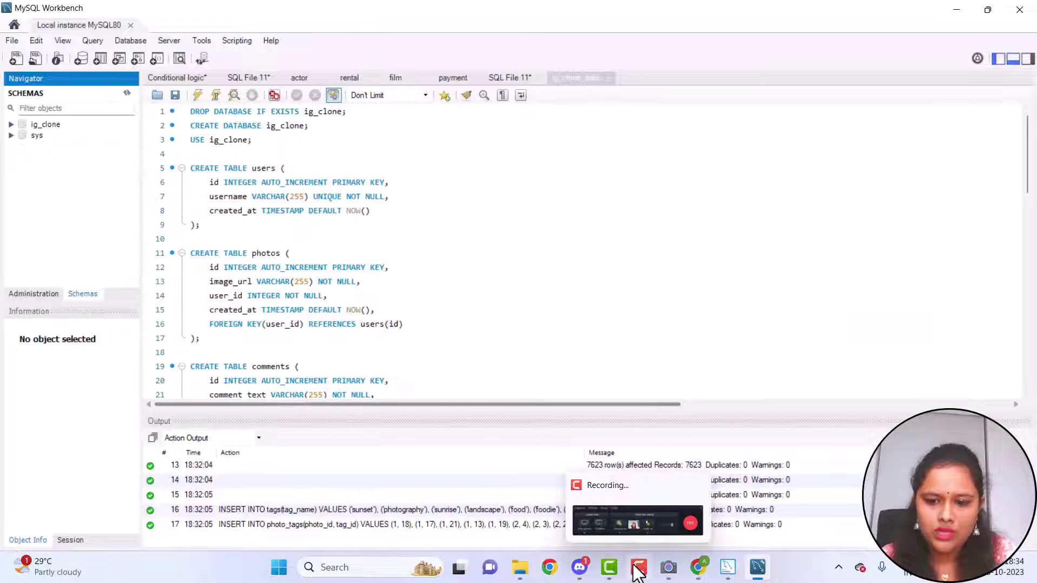
Search Windows for 'po' and launch Power BI Desktop from the best match
{"action": "left_click", "coordinate": [392, 565]}
{"action": "type", "text": "po"}
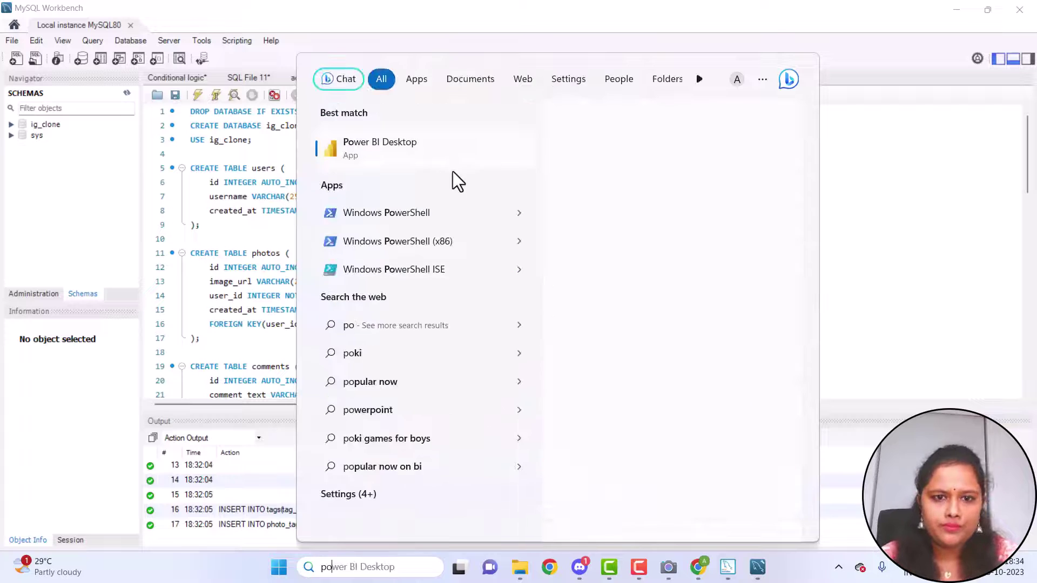
{"action": "left_click", "coordinate": [428, 170]}
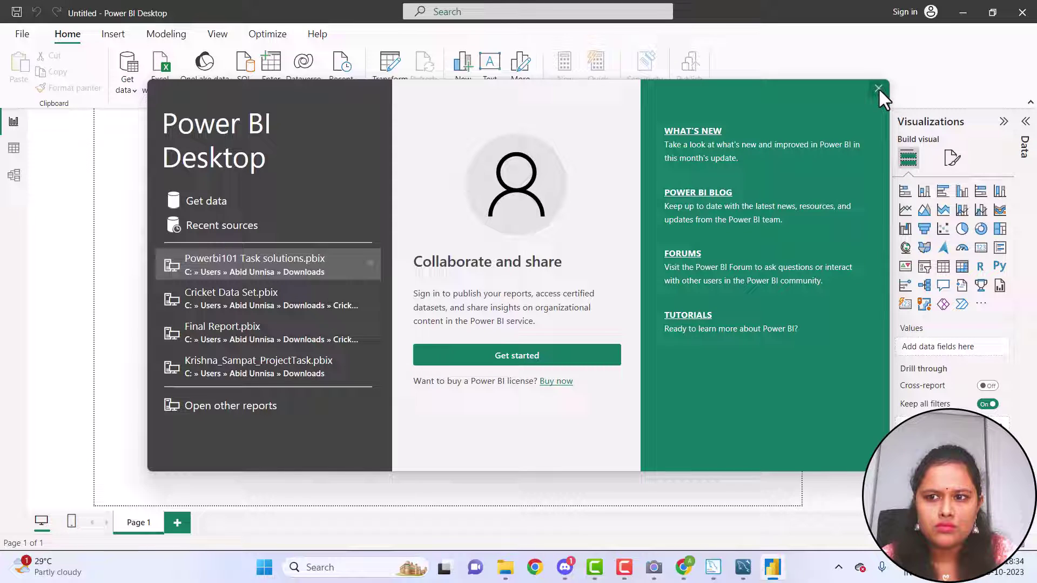
Dismiss the welcome dialog and connect to a MySQL database source via Get data > More
{"action": "left_click", "coordinate": [878, 88]}
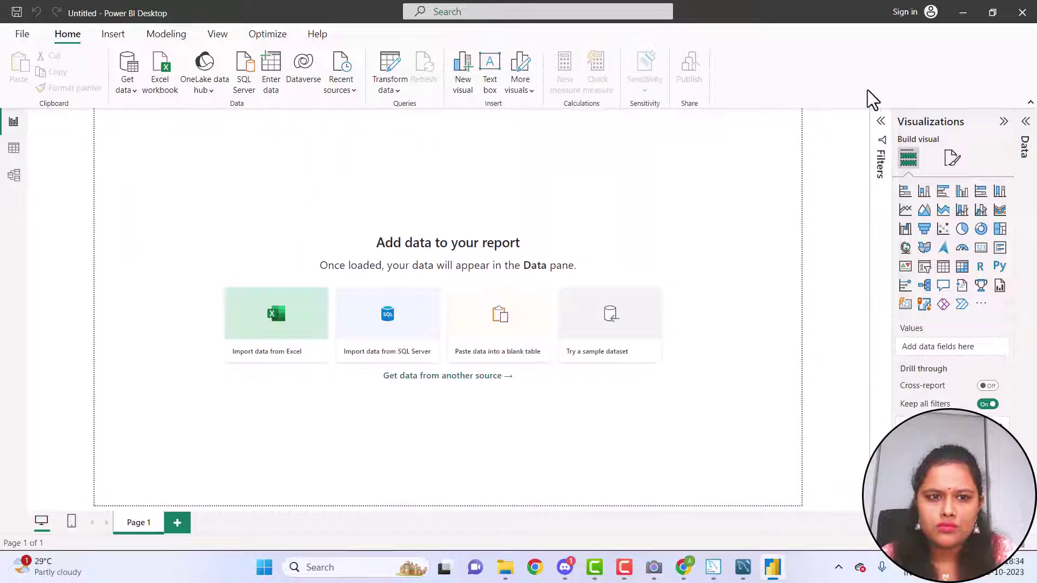
{"action": "left_click", "coordinate": [126, 87]}
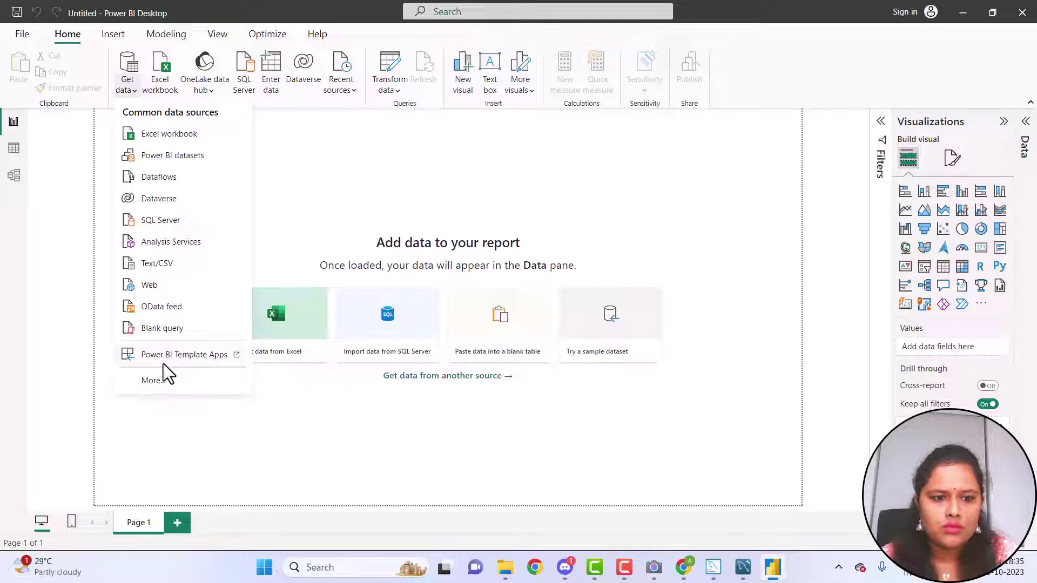
{"action": "left_click", "coordinate": [151, 383]}
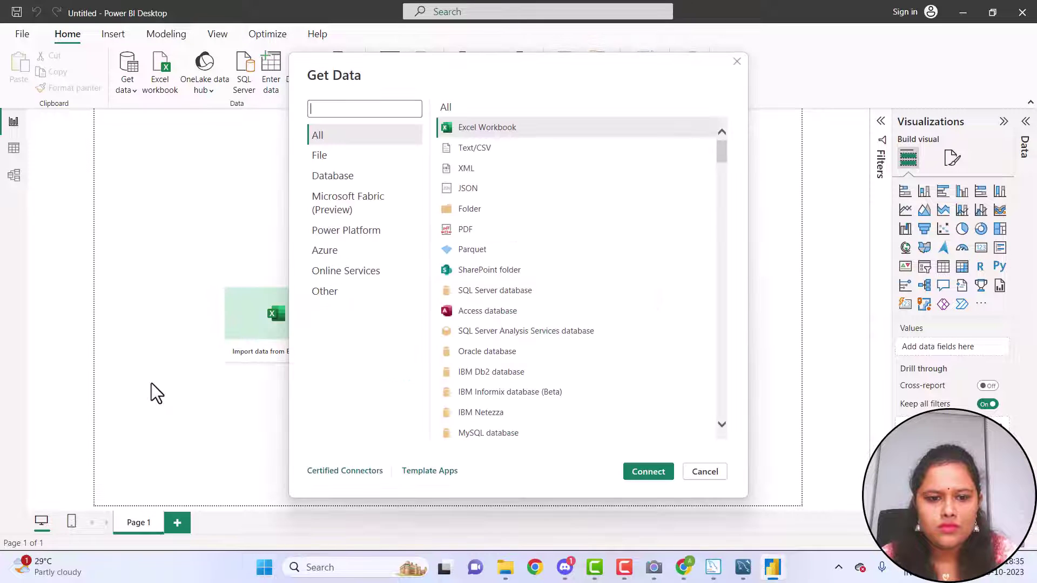
{"action": "left_click", "coordinate": [558, 434]}
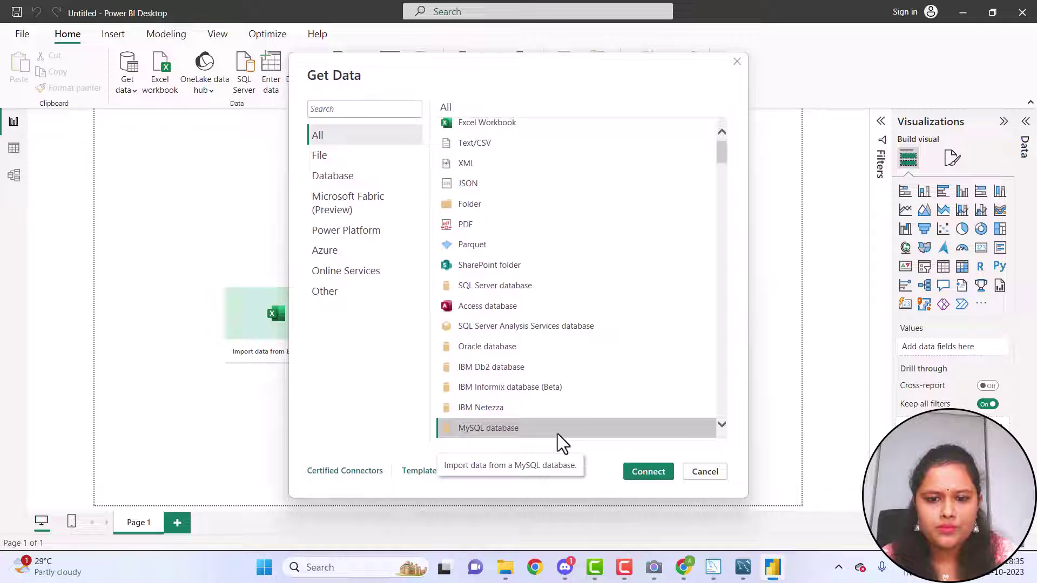
{"action": "left_click", "coordinate": [632, 466]}
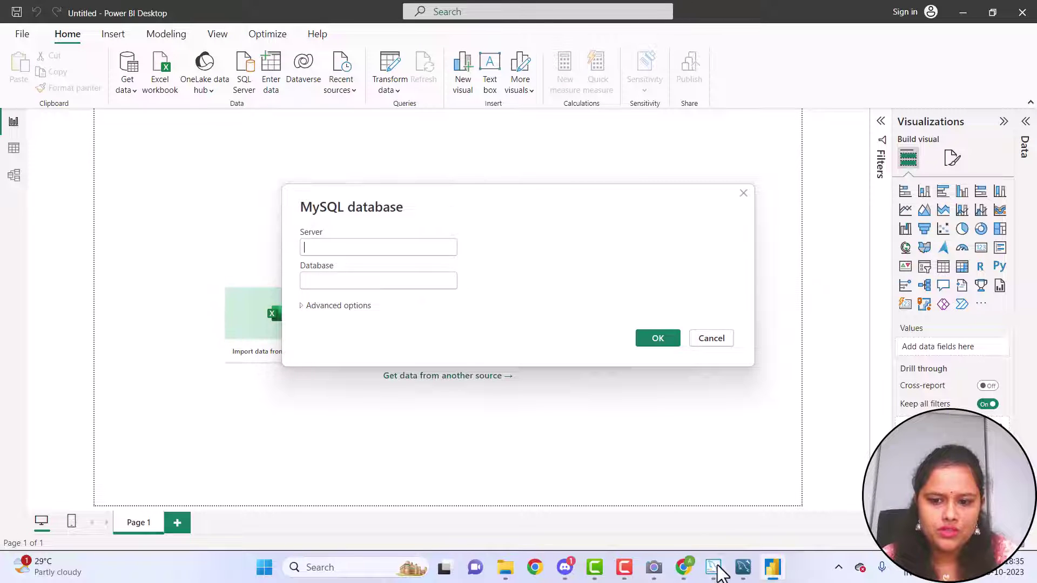
Bring MySQL Workbench forward on its Home page showing the Local instance MySQL80 connection
{"action": "mouse_move", "coordinate": [744, 567]}
{"action": "left_click", "coordinate": [740, 533]}
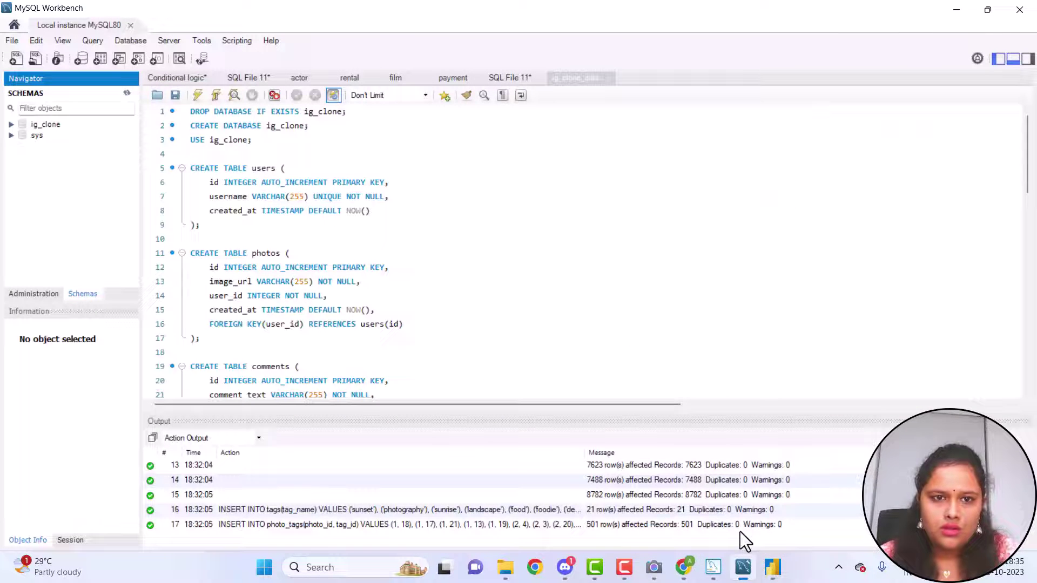
{"action": "left_click", "coordinate": [15, 25]}
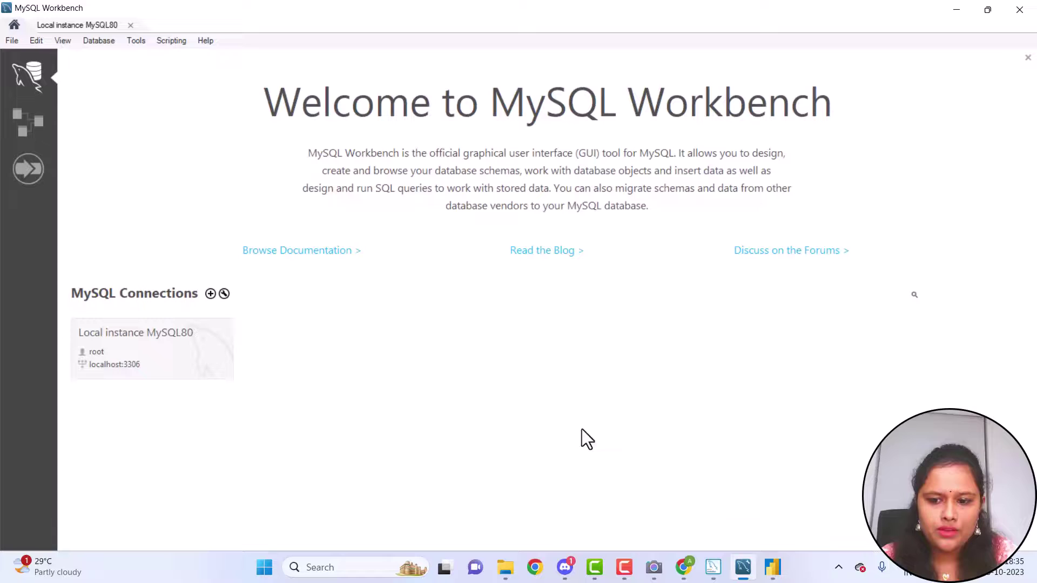
{"action": "left_click", "coordinate": [772, 566]}
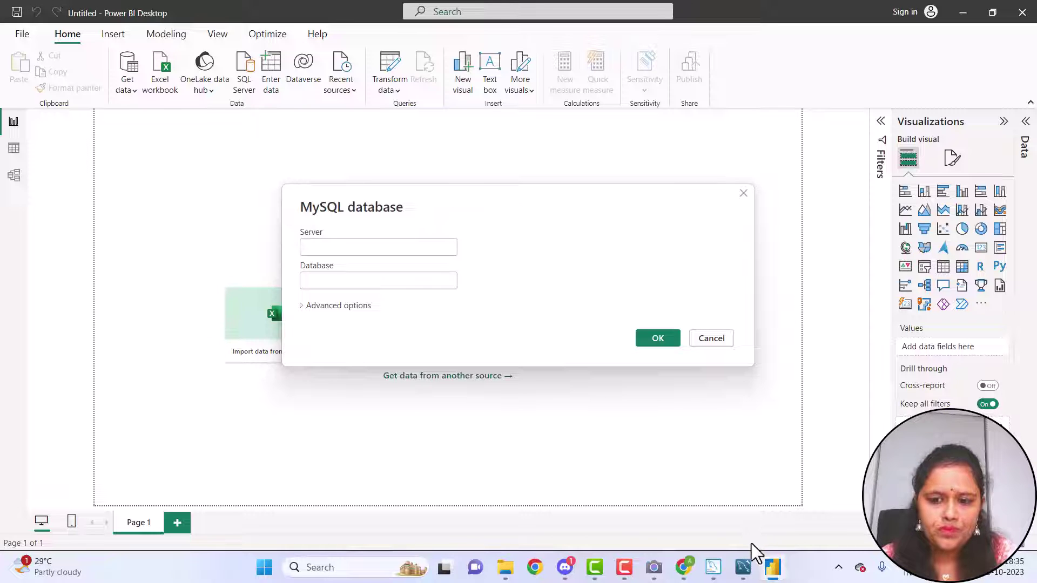
{"action": "left_click", "coordinate": [743, 566]}
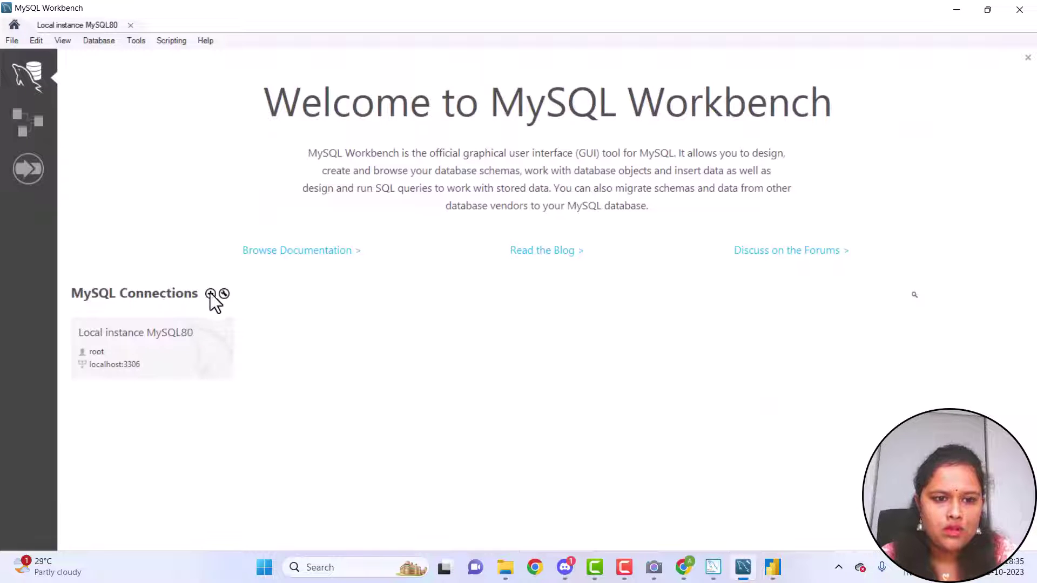
Copy hostname 127.0.0.1 from a new Workbench connection into Power BI's Server field, adding a colon
{"action": "left_click", "coordinate": [210, 294]}
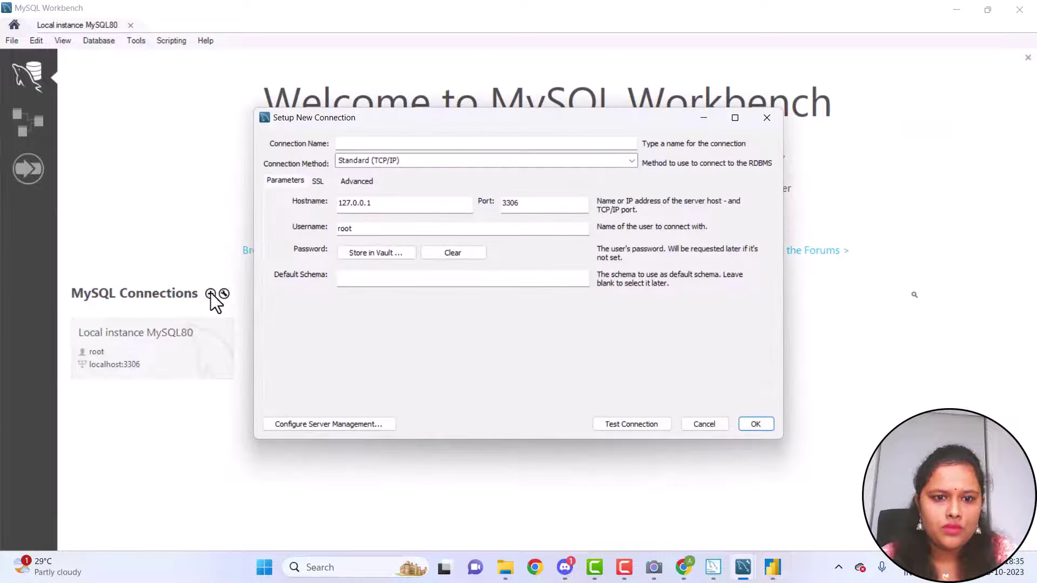
{"action": "left_click", "coordinate": [428, 201]}
{"action": "key", "text": "ctrl+a"}
{"action": "key", "text": "ctrl+c"}
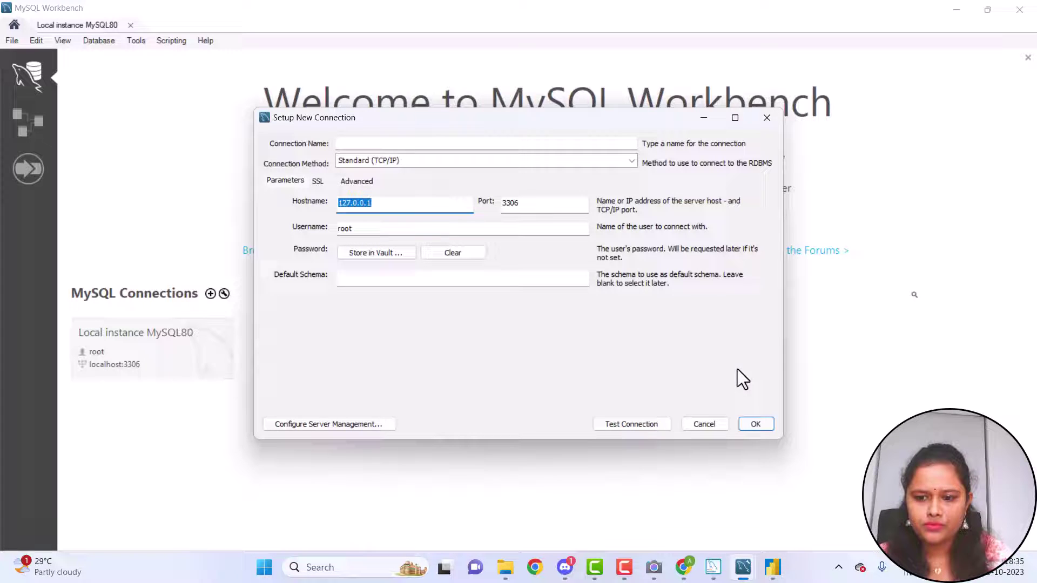
{"action": "left_click", "coordinate": [776, 575]}
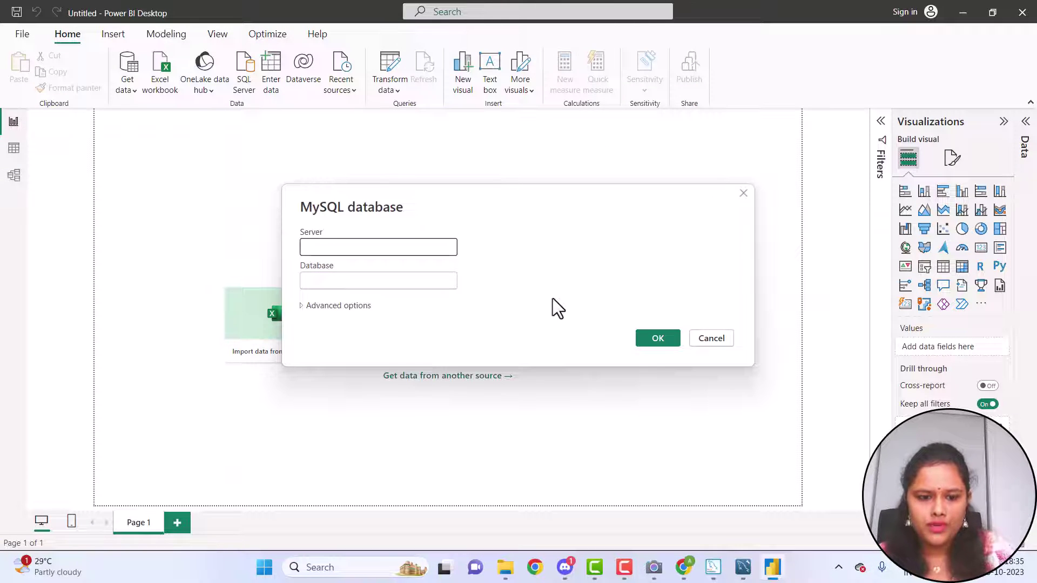
{"action": "key", "text": "ctrl+v"}
{"action": "type", "text": ":"}
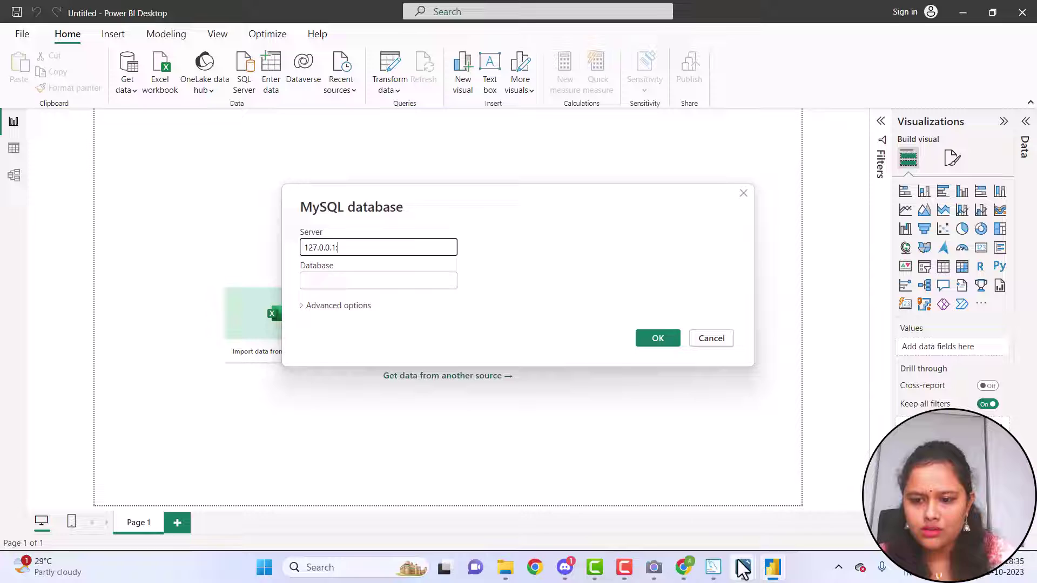
Copy port 3306 from Workbench and append it so Server reads 127.0.0.1:3306
{"action": "mouse_move", "coordinate": [743, 567]}
{"action": "left_click", "coordinate": [761, 531]}
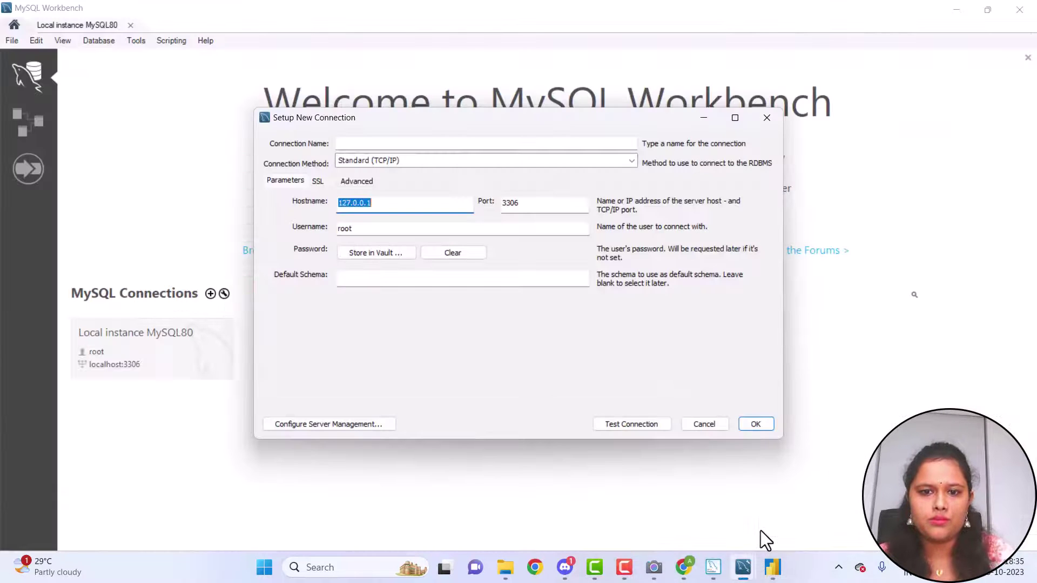
{"action": "double_click", "coordinate": [523, 204]}
{"action": "key", "text": "ctrl+c"}
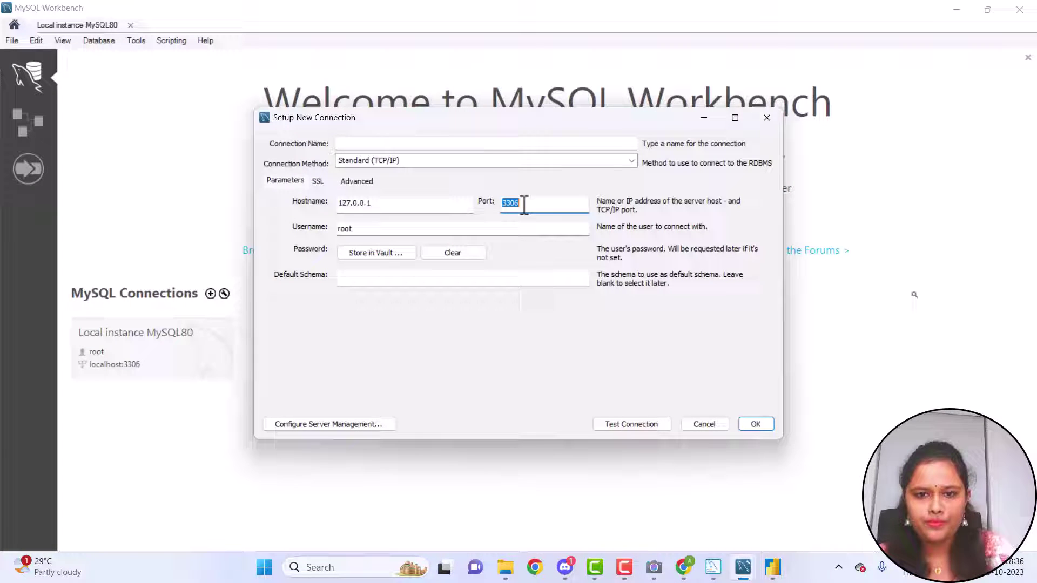
{"action": "left_click", "coordinate": [773, 567]}
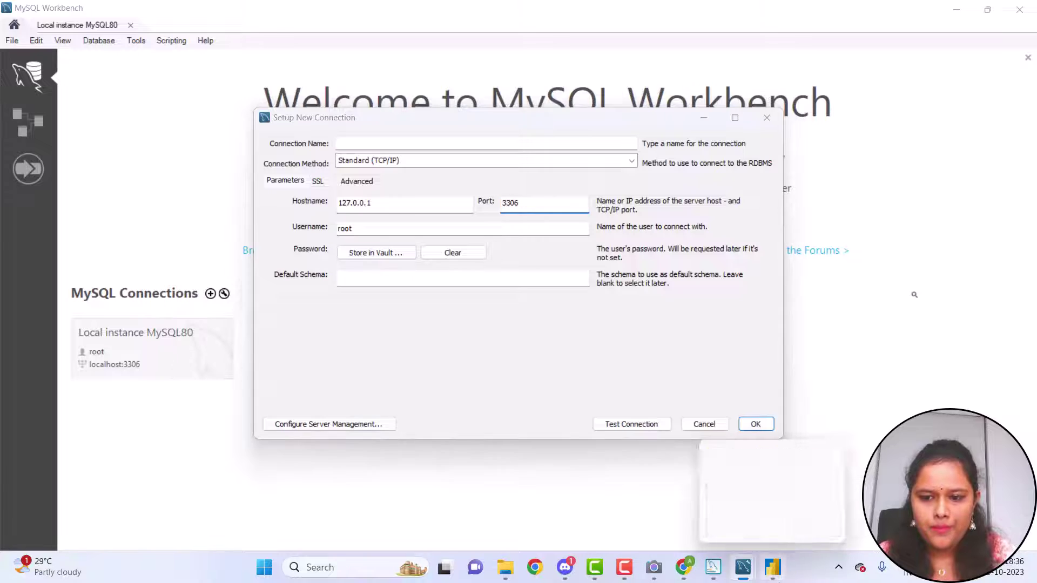
{"action": "left_click", "coordinate": [386, 243]}
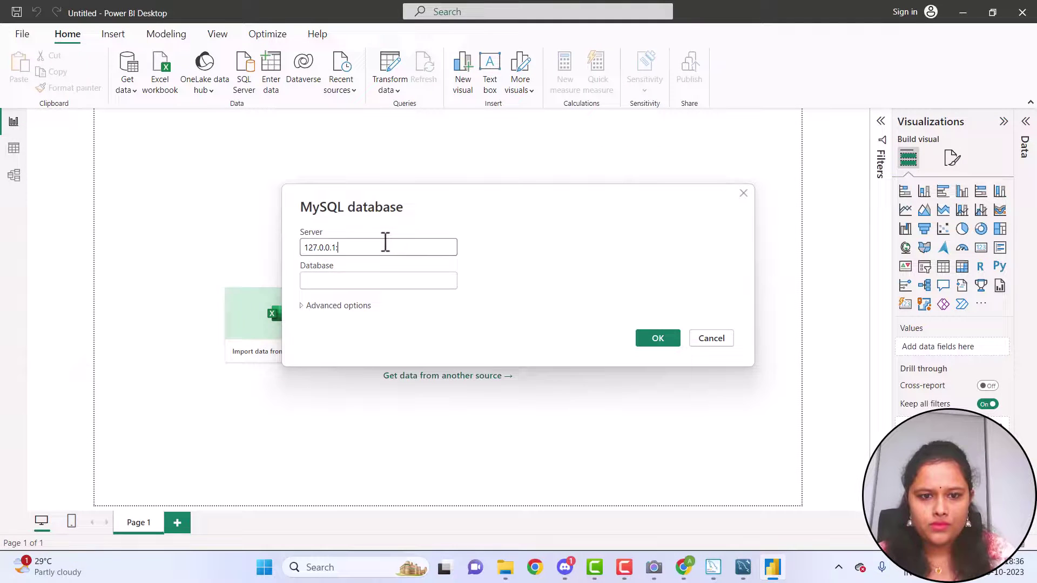
{"action": "key", "text": "ctrl+v"}
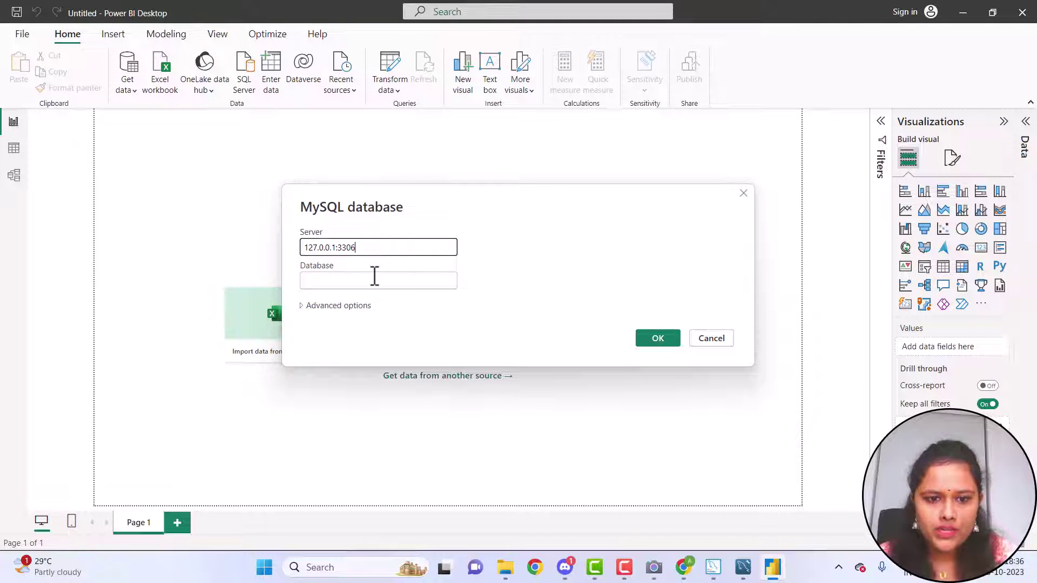
{"action": "left_click", "coordinate": [374, 277]}
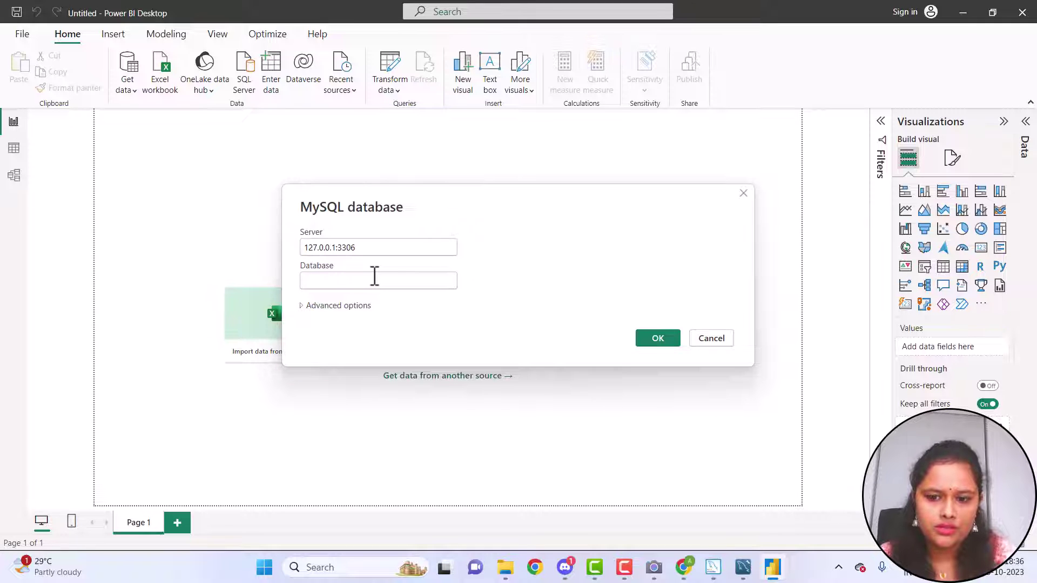
Cancel the new connection, open Local instance MySQL80, and dismiss the Restore Workspace error
{"action": "mouse_move", "coordinate": [745, 566]}
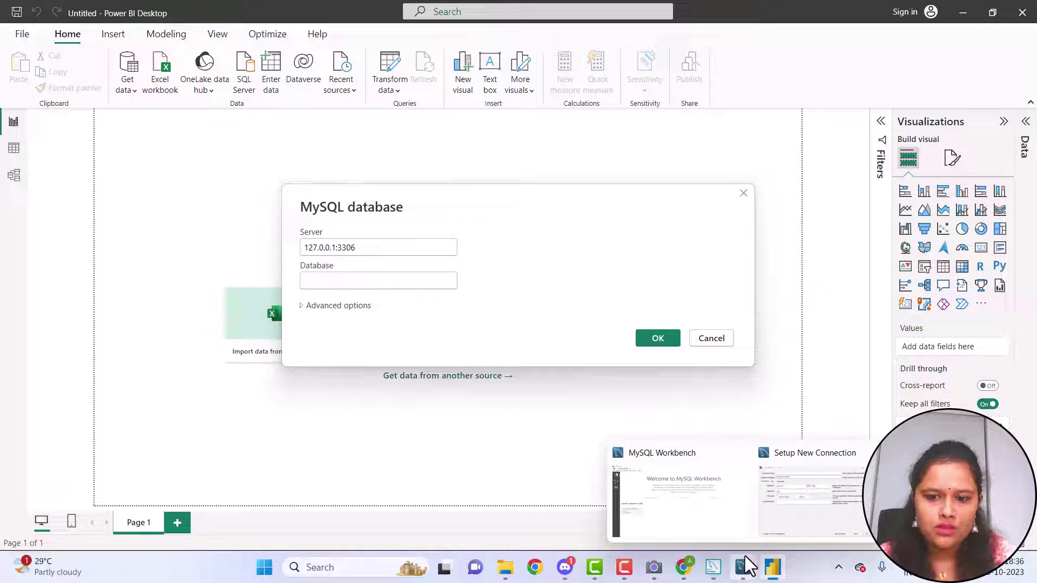
{"action": "left_click", "coordinate": [735, 528]}
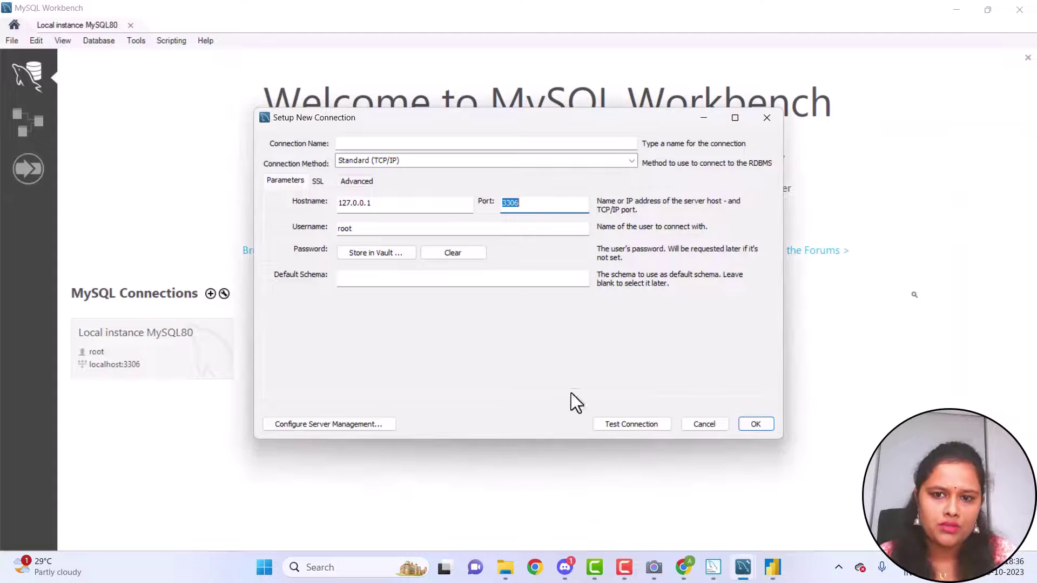
{"action": "left_click", "coordinate": [769, 120]}
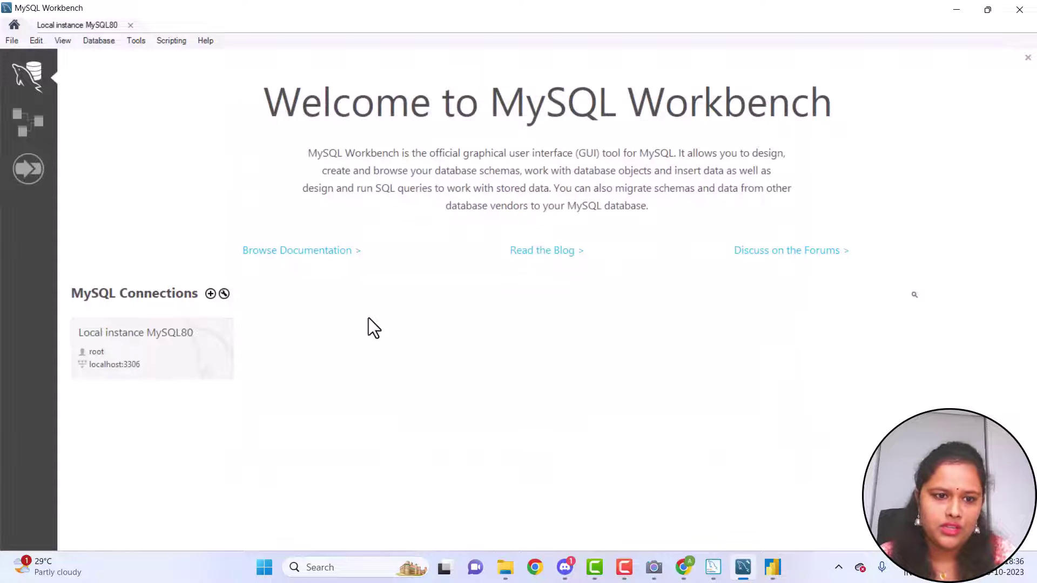
{"action": "left_click", "coordinate": [147, 365]}
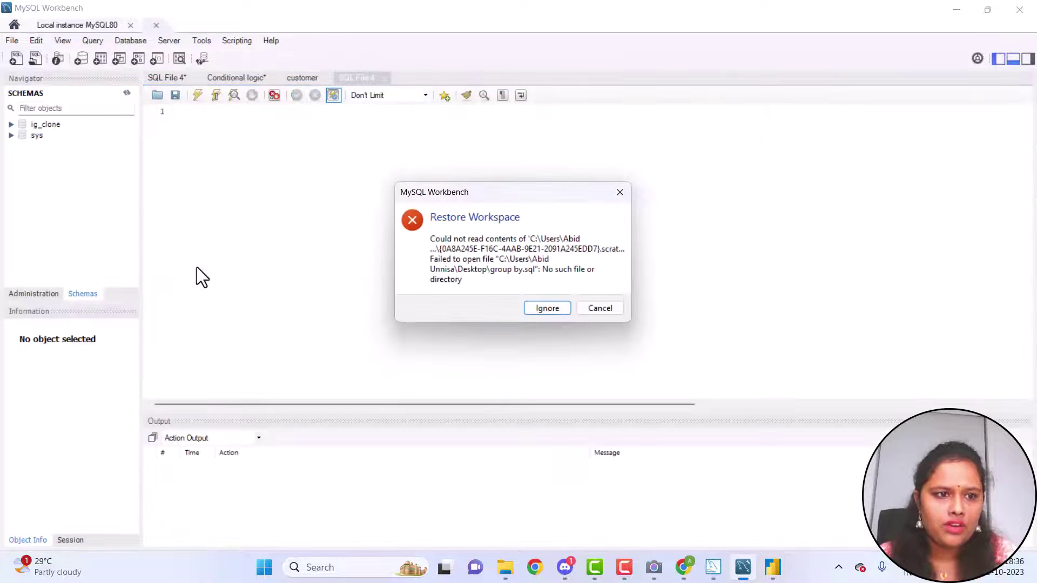
{"action": "left_click", "coordinate": [620, 193]}
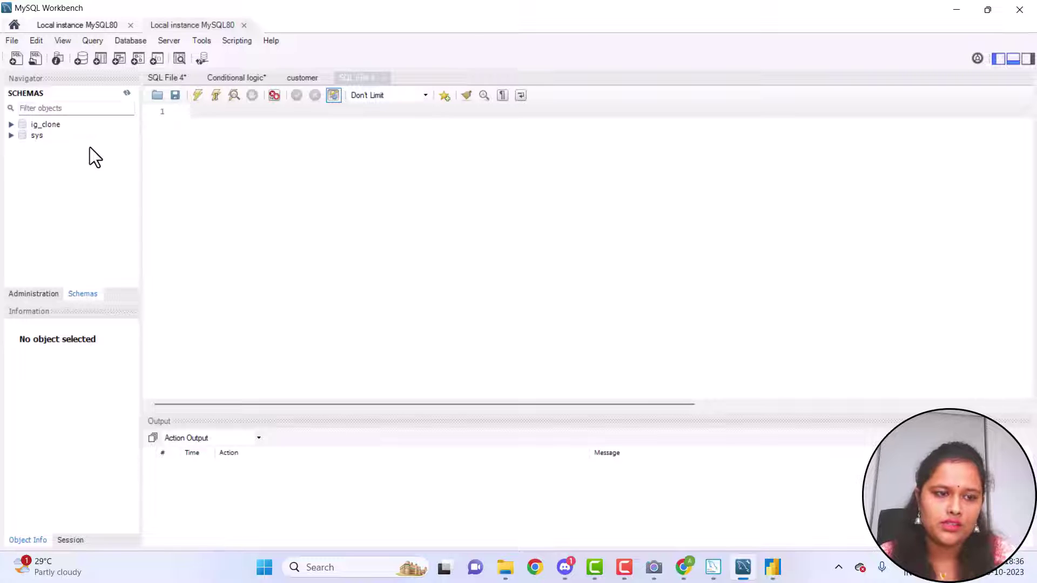
{"action": "mouse_move", "coordinate": [773, 576]}
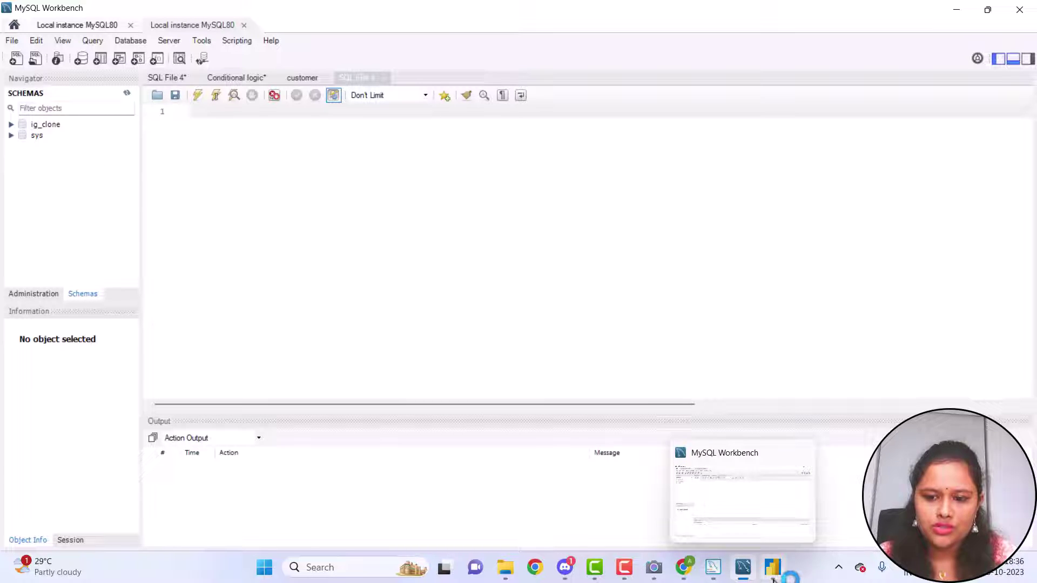
Enter ig_clone as the database, confirm, and choose alternate Windows credentials
{"action": "left_click", "coordinate": [773, 542]}
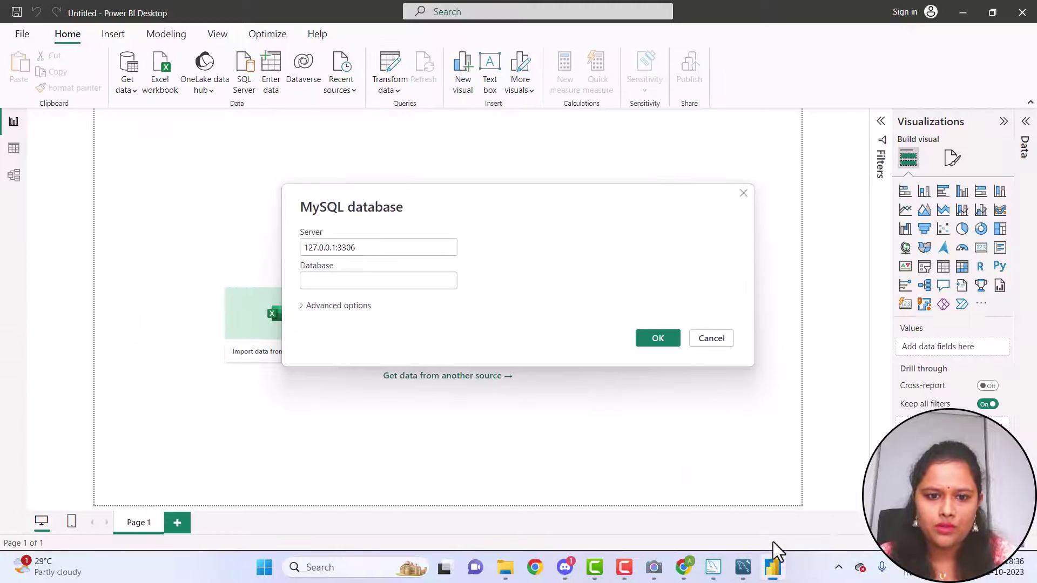
{"action": "left_click", "coordinate": [397, 277]}
{"action": "type", "text": "ig_"}
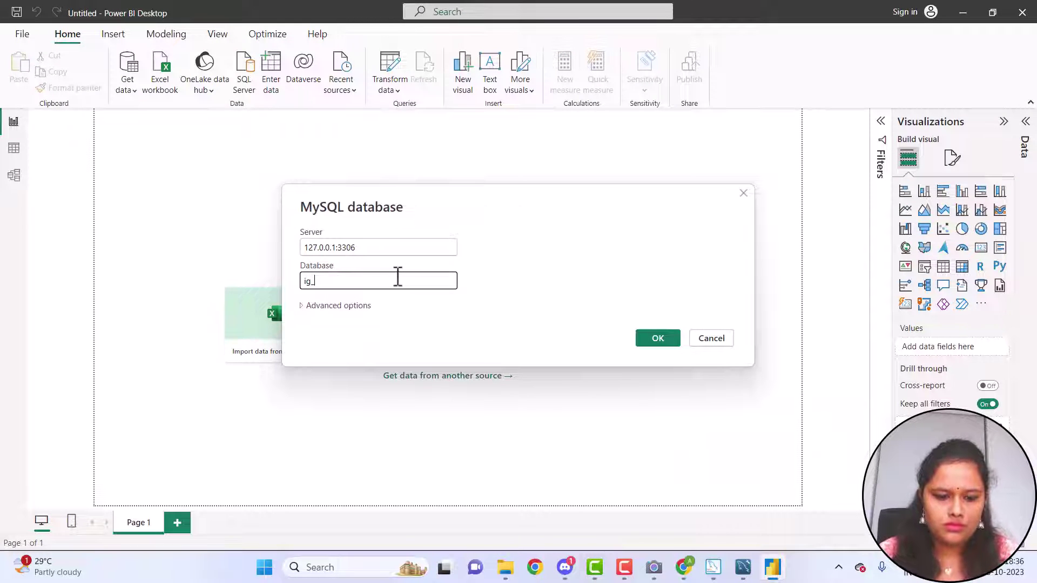
{"action": "type", "text": "clone"}
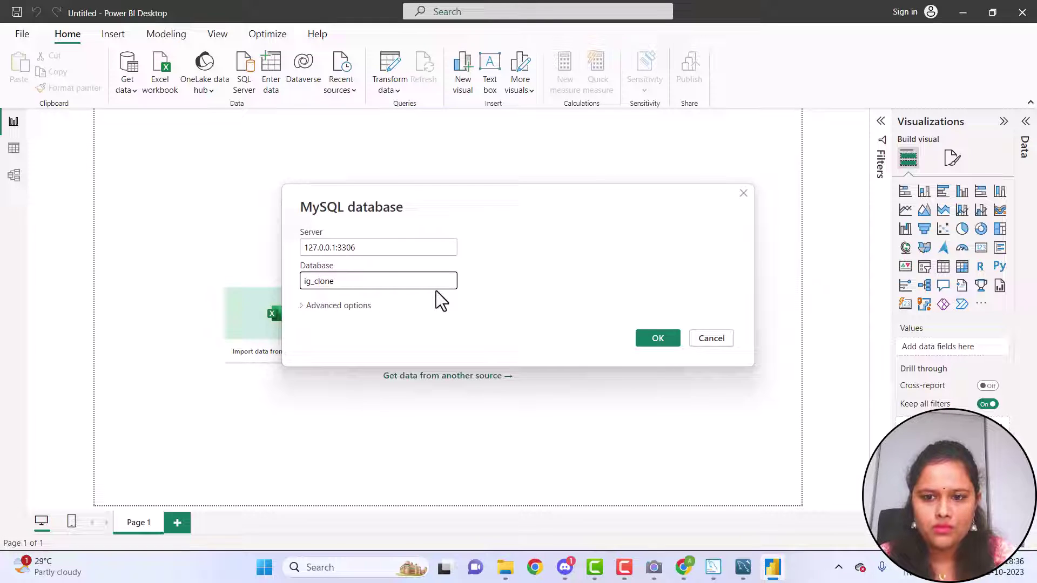
{"action": "left_click", "coordinate": [646, 337]}
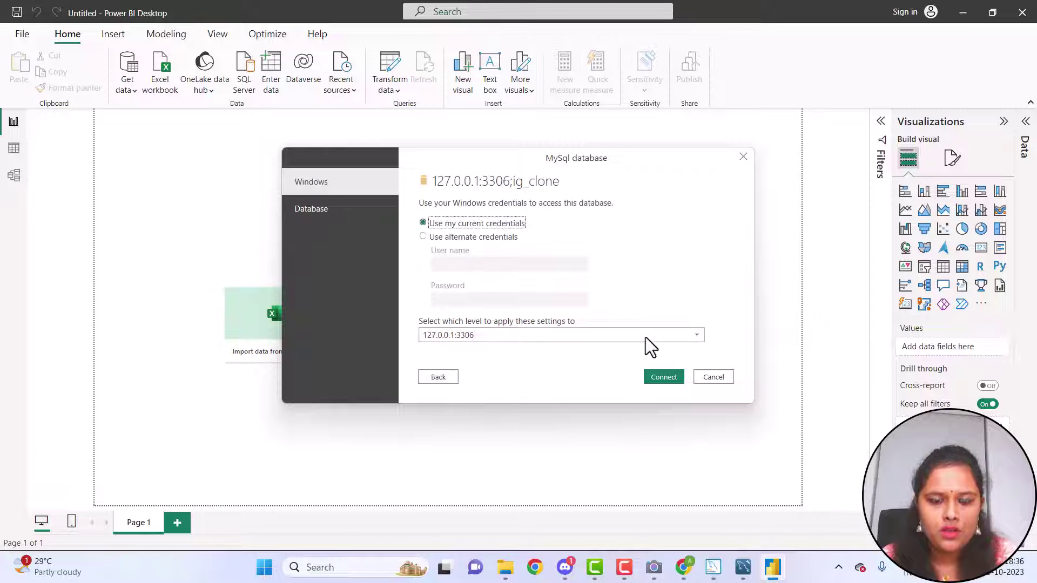
{"action": "left_click", "coordinate": [424, 236]}
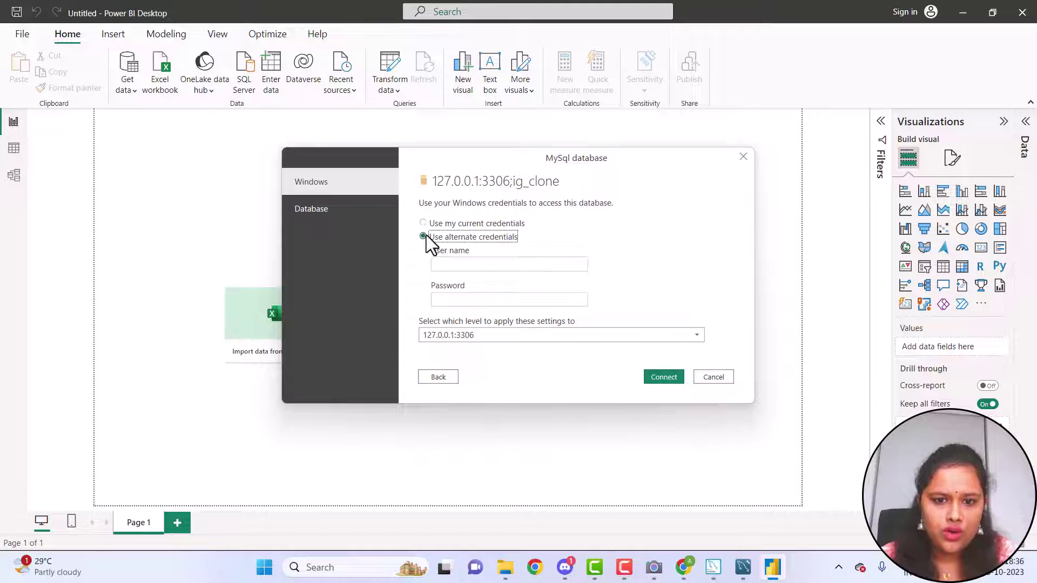
Switch to Database credentials applied at the 127.0.0.1:3306;ig_clone level
{"action": "left_click", "coordinate": [353, 223]}
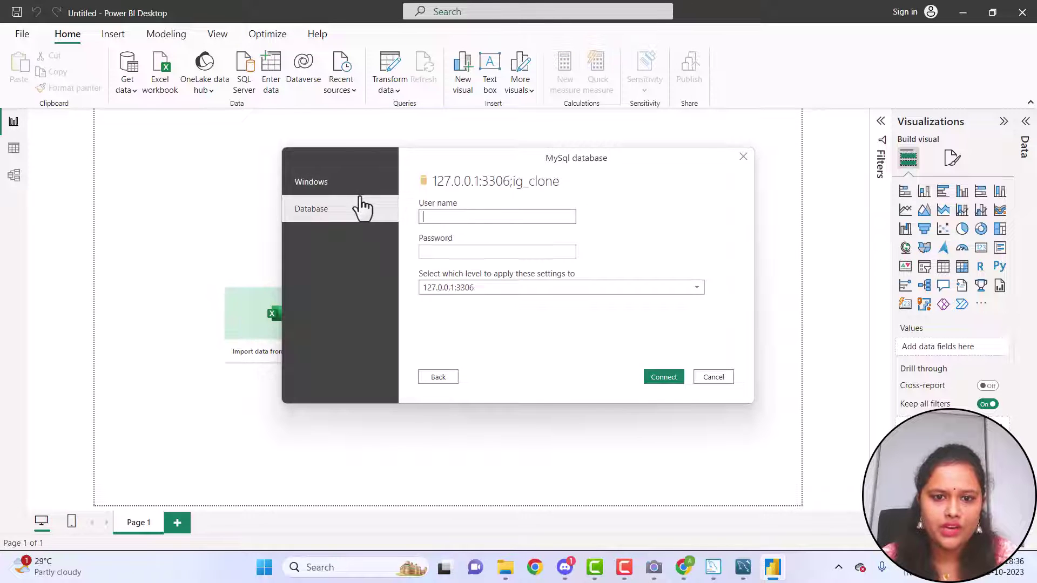
{"action": "left_click", "coordinate": [355, 190]}
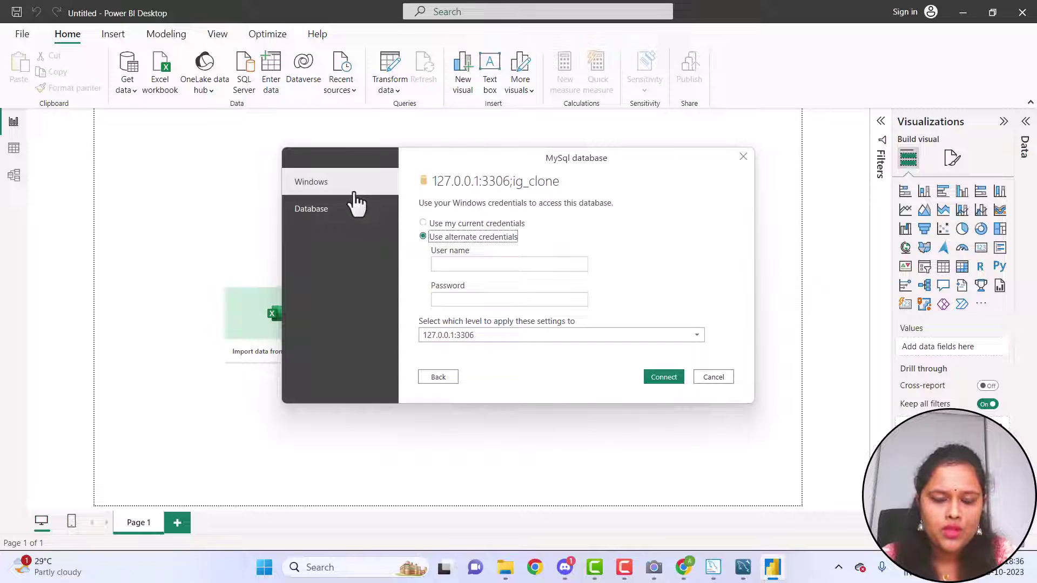
{"action": "left_click", "coordinate": [372, 218]}
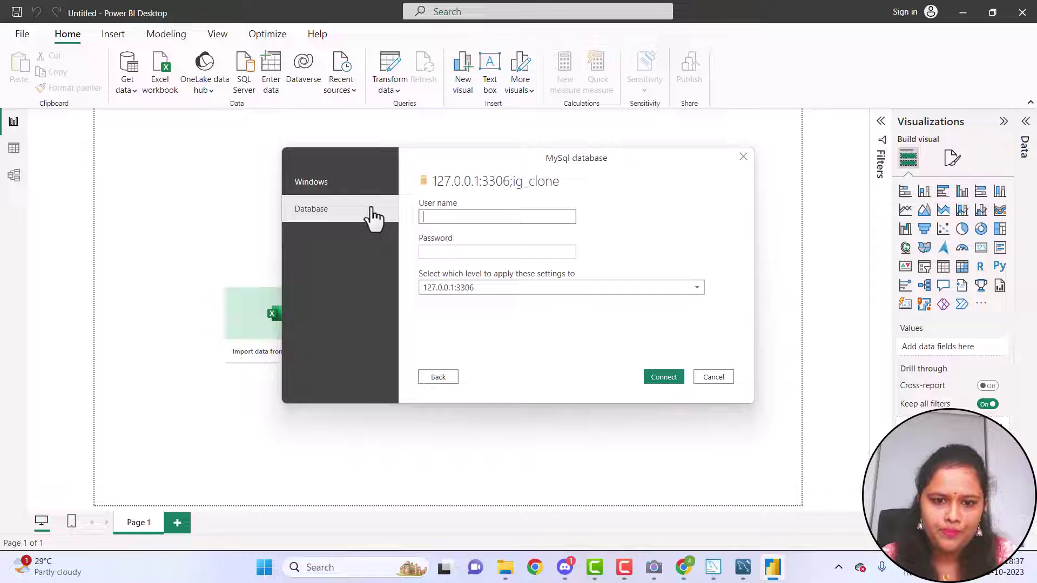
{"action": "left_click", "coordinate": [452, 286]}
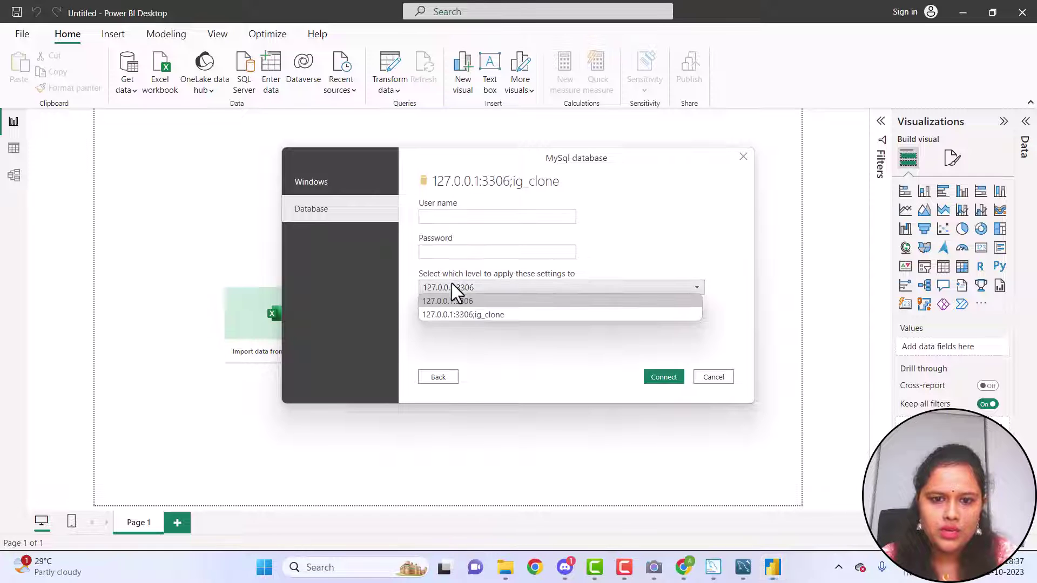
{"action": "left_click", "coordinate": [449, 315]}
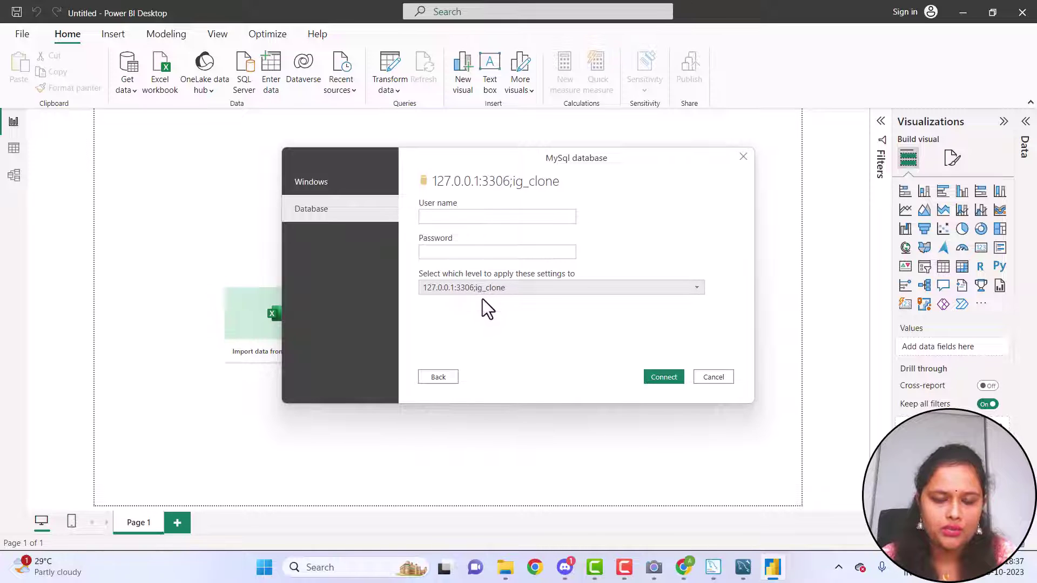
Sign in as user root with the database password and connect
{"action": "left_click", "coordinate": [497, 216]}
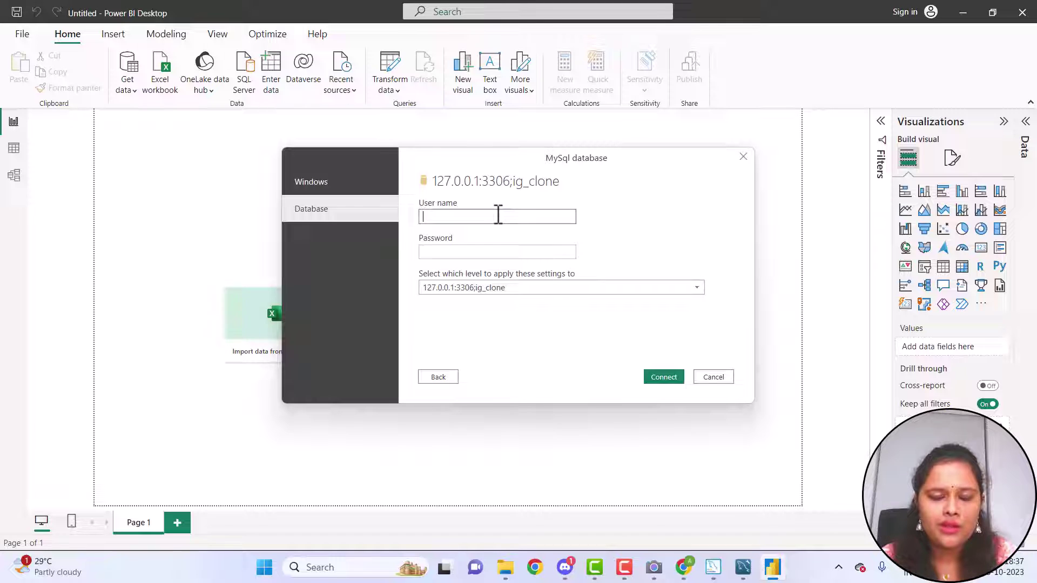
{"action": "type", "text": "root"}
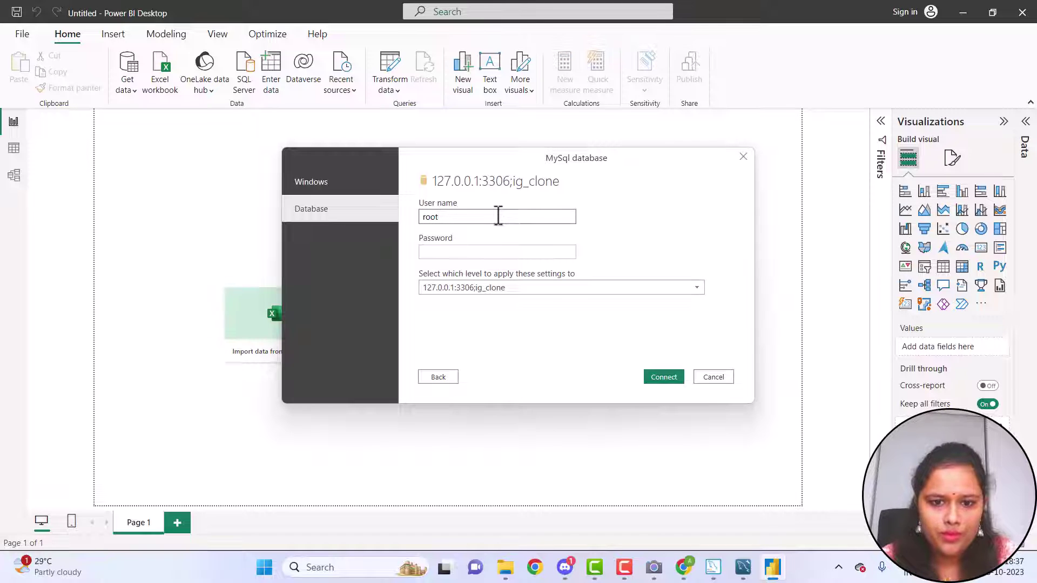
{"action": "left_click", "coordinate": [490, 251]}
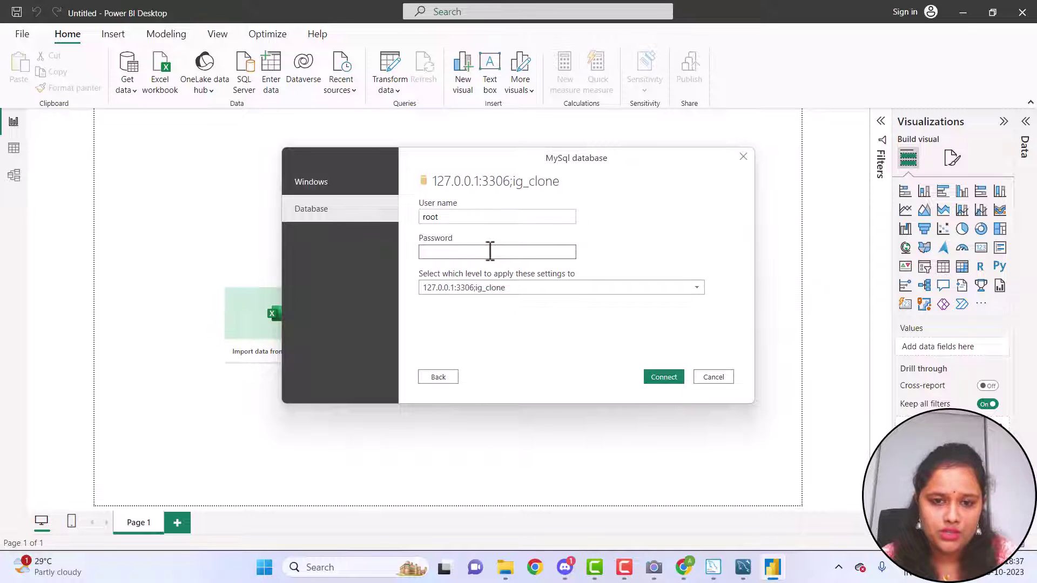
{"action": "type", "text": "ro"}
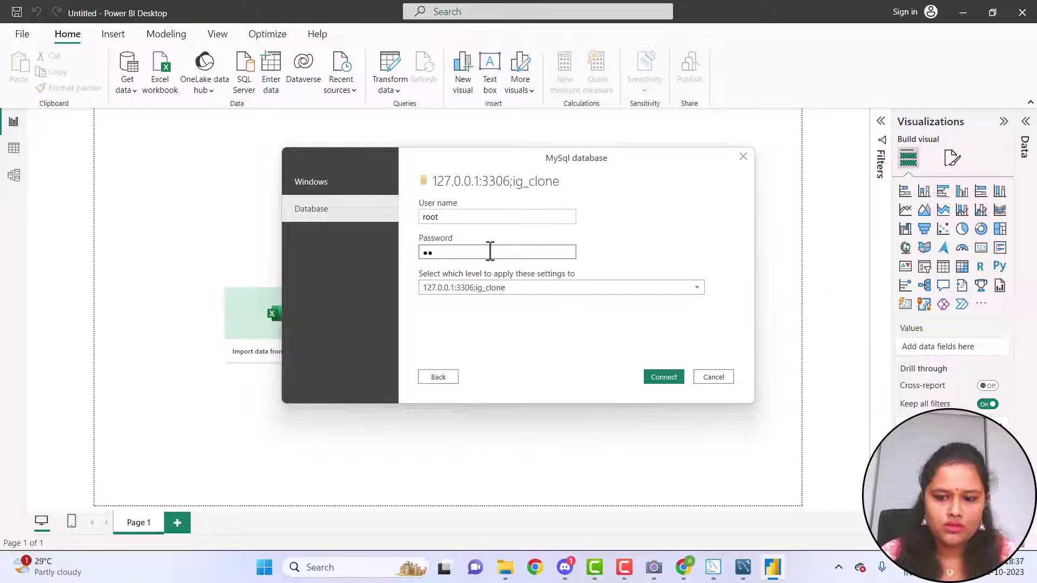
{"action": "key", "text": "BackSpace"}
{"action": "type", "text": "root"}
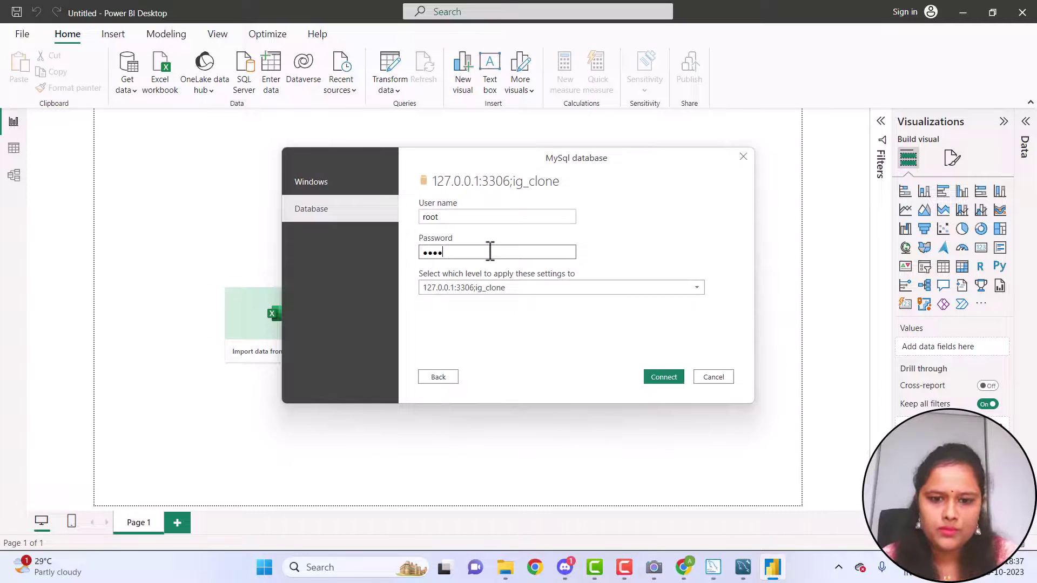
{"action": "left_click", "coordinate": [673, 378]}
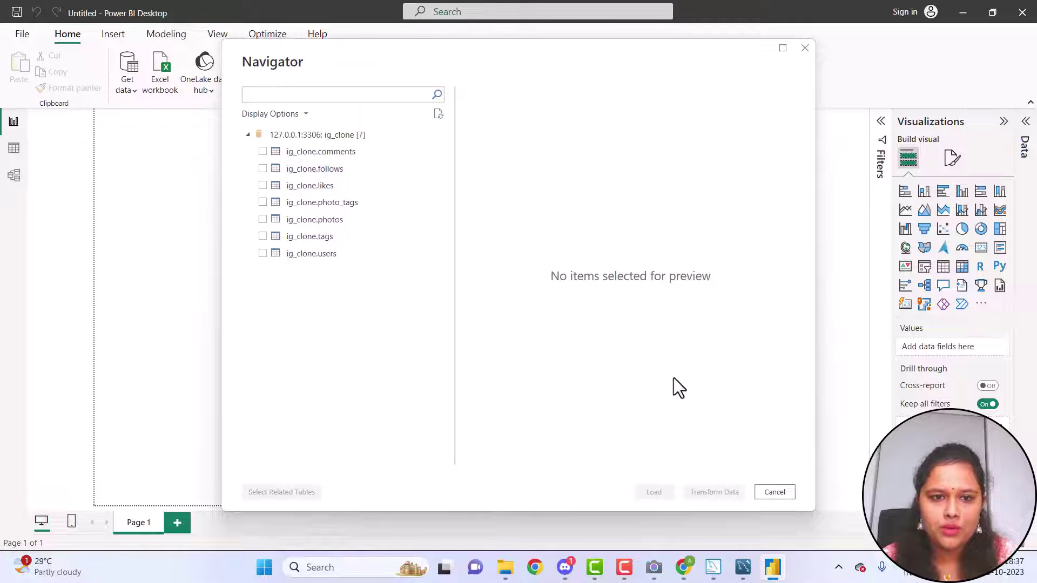
Tick comments, follows, likes and photo_tags in Navigator while previewing photos and tags
{"action": "left_click", "coordinate": [261, 152]}
{"action": "key", "text": "Down"}
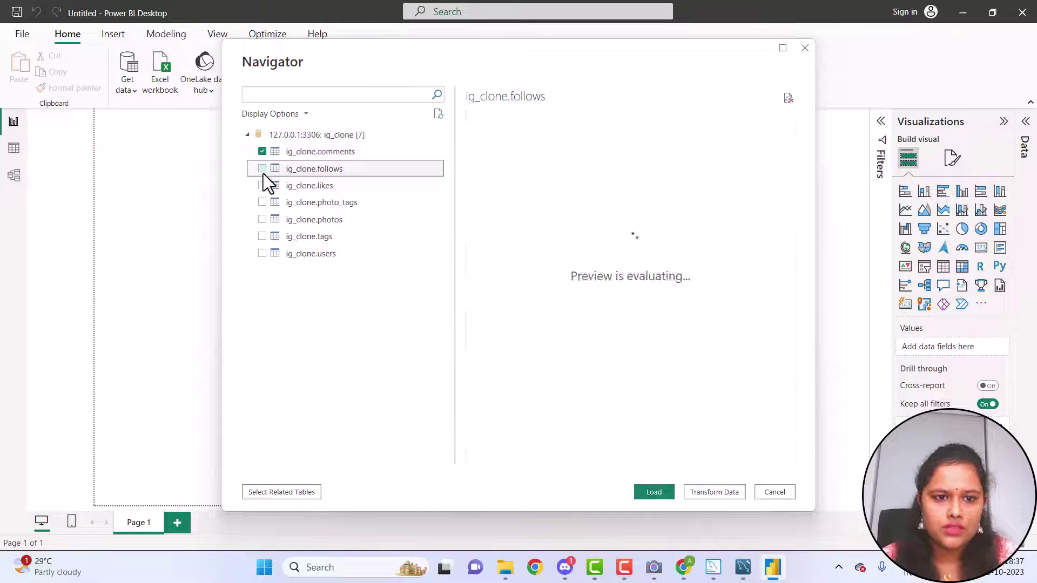
{"action": "key", "text": "Down"}
{"action": "left_click", "coordinate": [262, 169]}
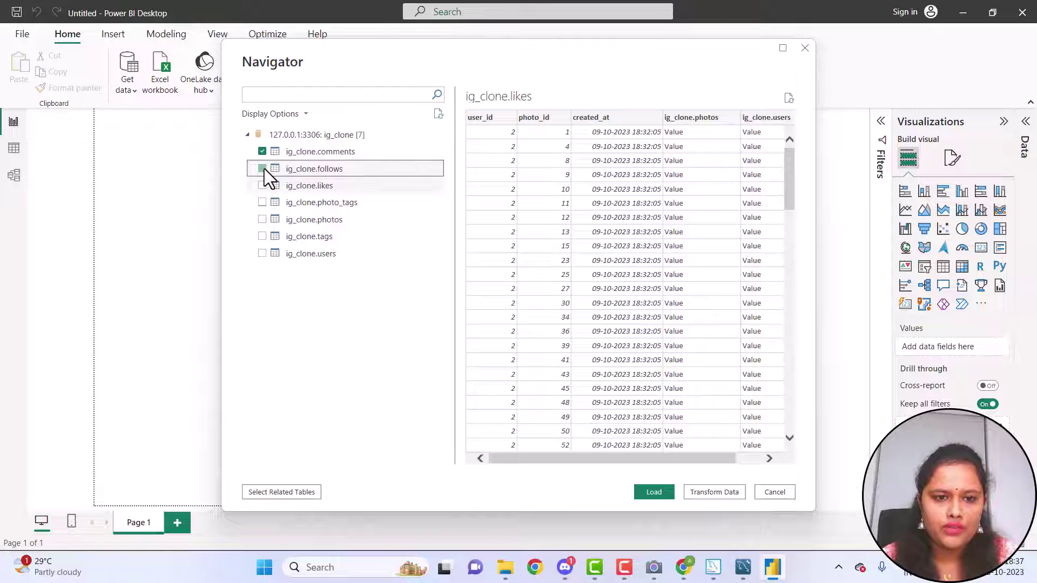
{"action": "left_click", "coordinate": [263, 185]}
{"action": "left_click", "coordinate": [262, 202]}
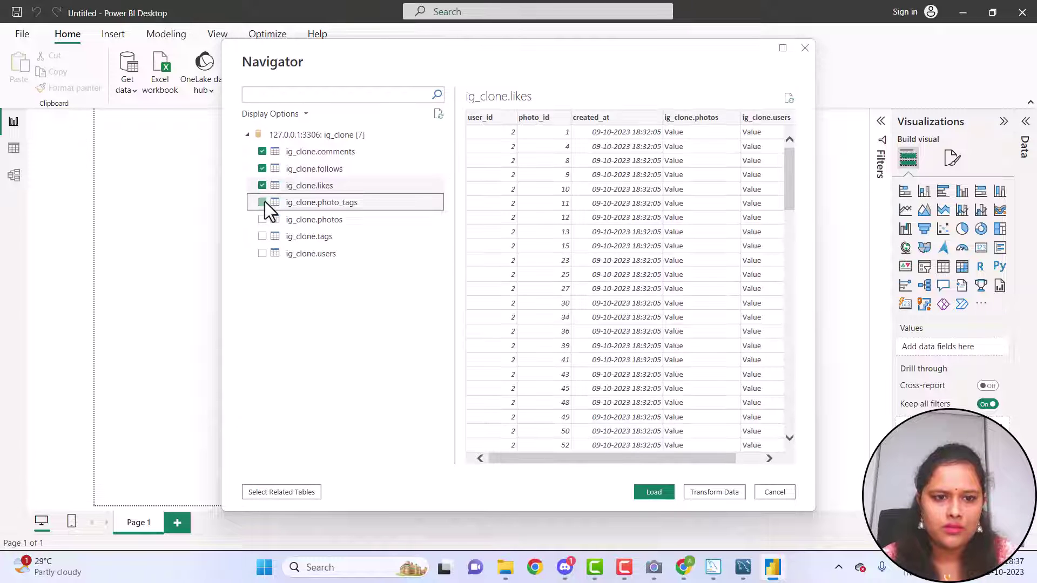
{"action": "left_click", "coordinate": [265, 215]}
{"action": "left_click", "coordinate": [265, 231]}
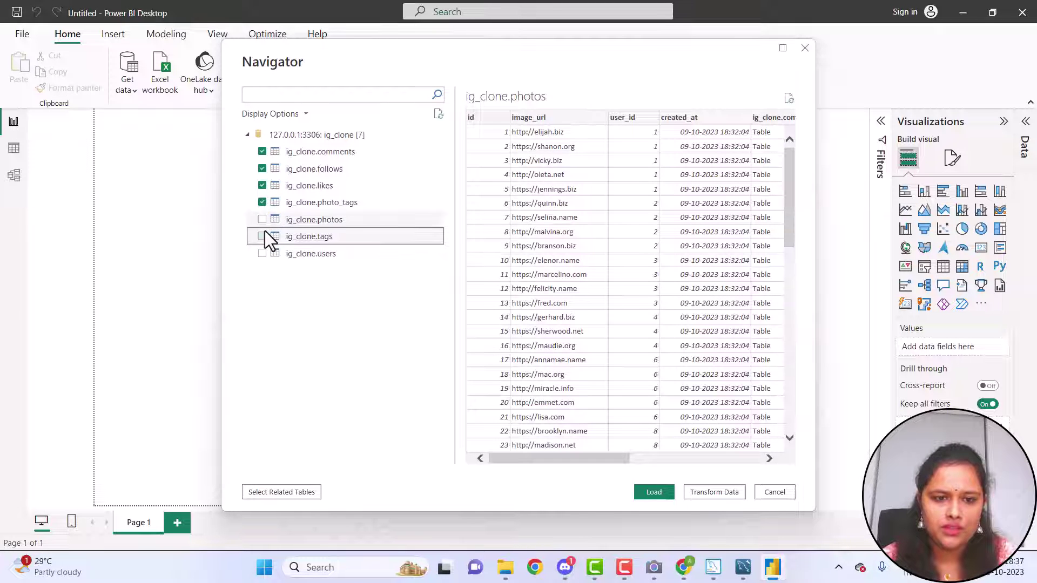
Narrow the selection to comments, follows and likes and send them to Transform Data
{"action": "left_click", "coordinate": [264, 204]}
{"action": "left_click", "coordinate": [262, 187]}
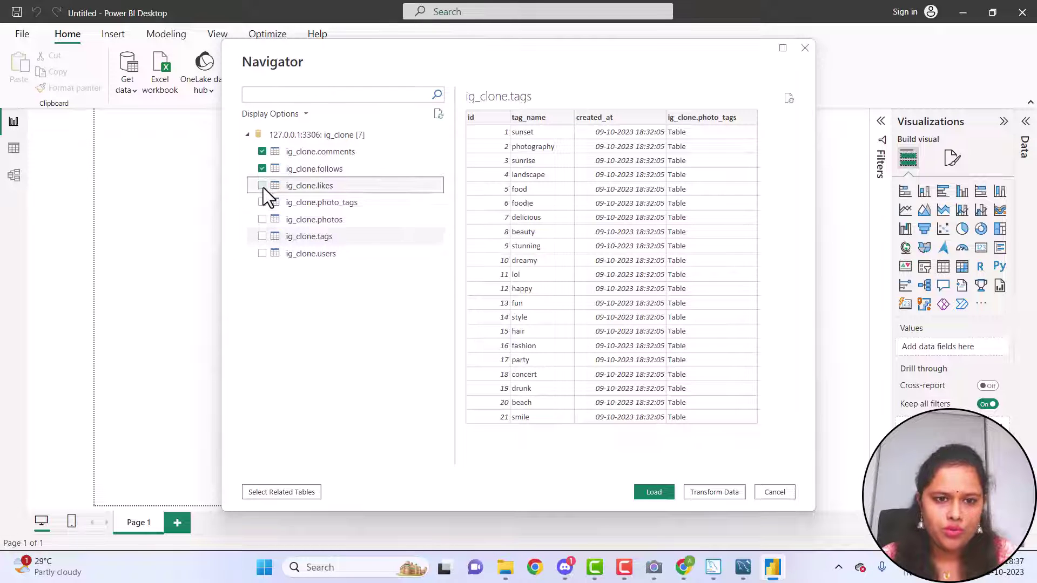
{"action": "left_click", "coordinate": [263, 170]}
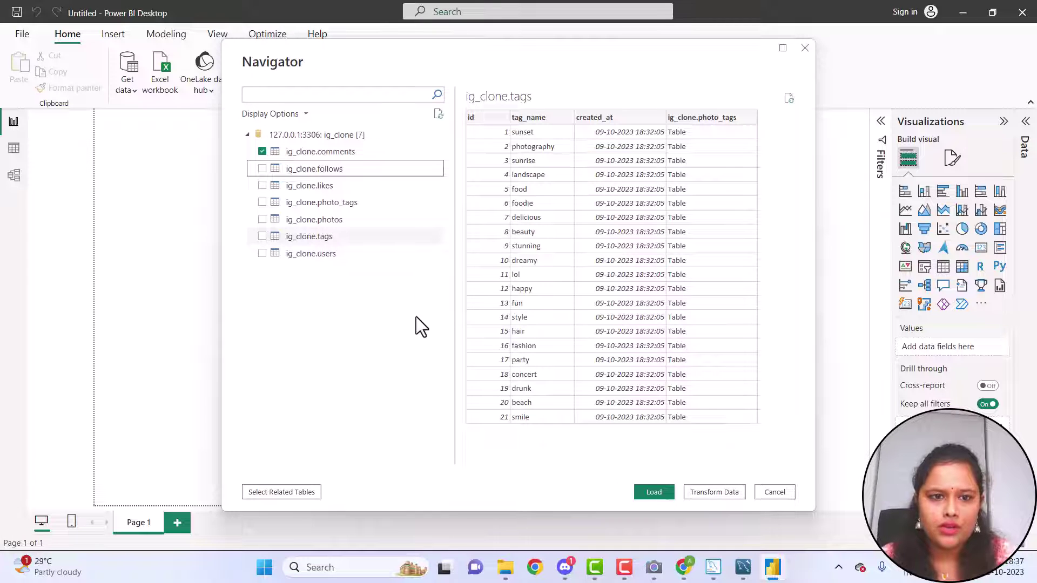
{"action": "left_click", "coordinate": [262, 169]}
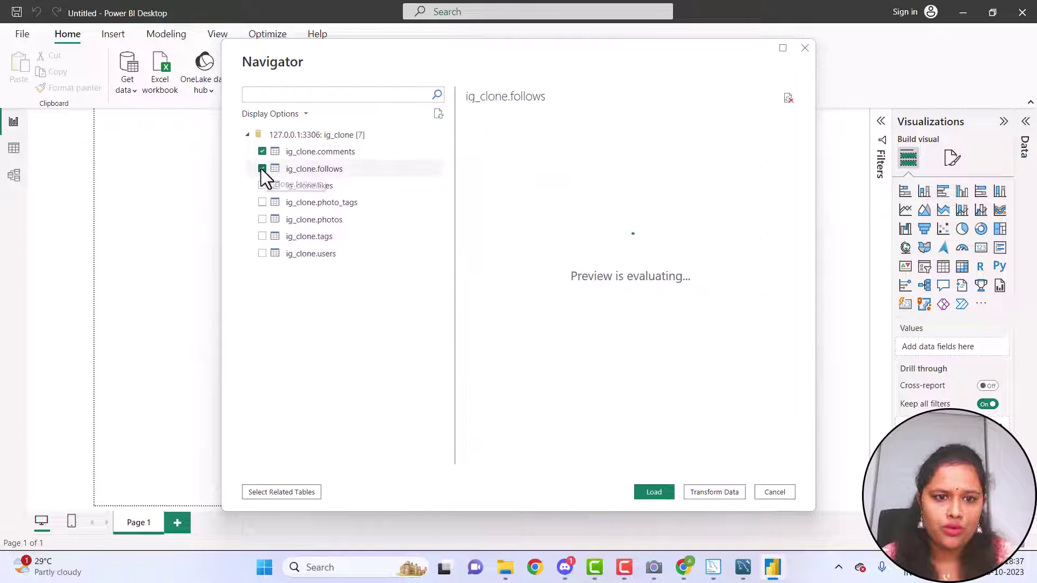
{"action": "left_click", "coordinate": [263, 185]}
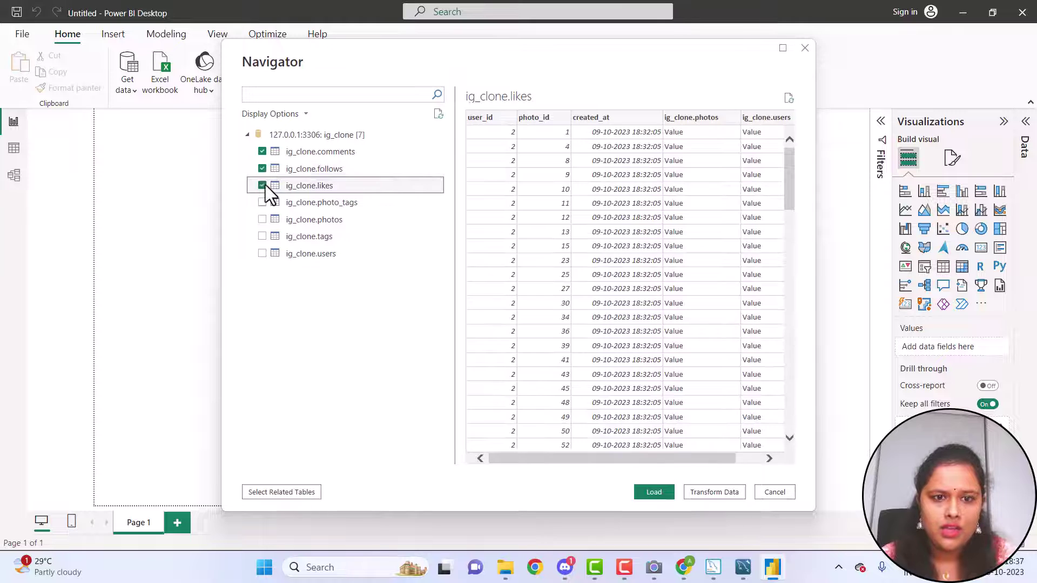
{"action": "left_click", "coordinate": [725, 493]}
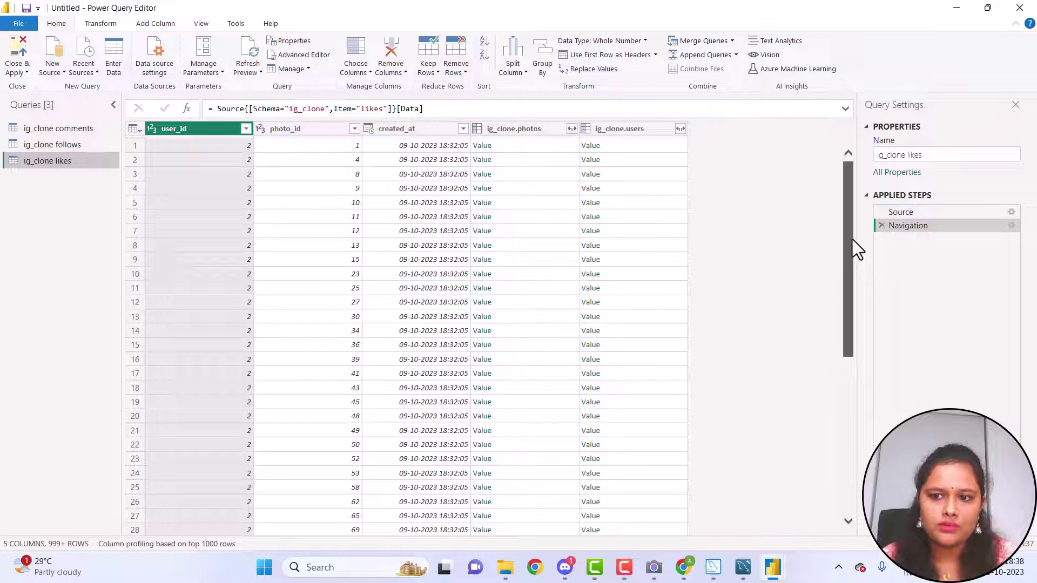
Scroll the ig_clone likes preview to see its user_id, photo_id, created_at and related table columns
{"action": "left_click_drag", "start_coordinate": [852, 239], "coordinate": [856, 215]}
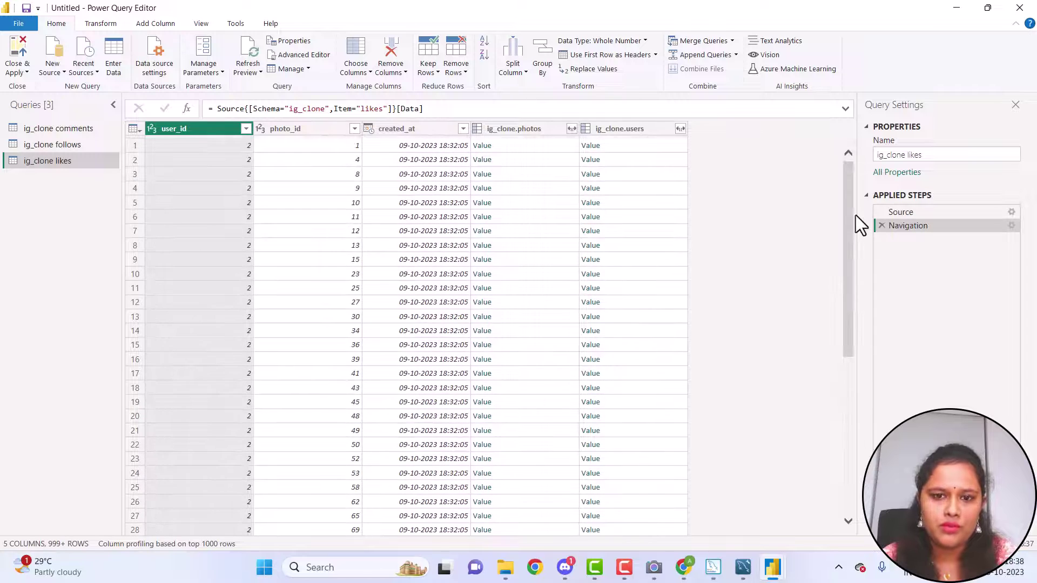